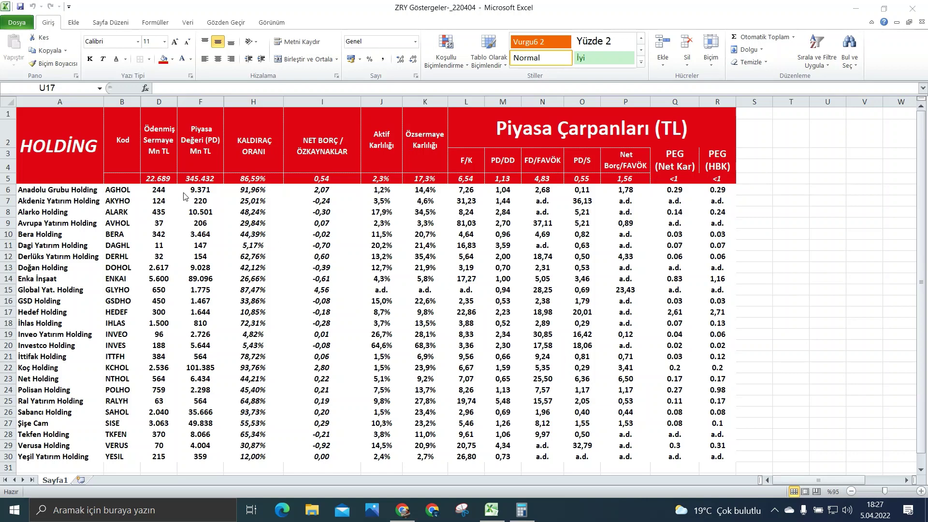
# - Calculate the average paid-in capital per holding in Calculator by dividing the sector total 22.689 by 25
pyautogui.click(153, 178)
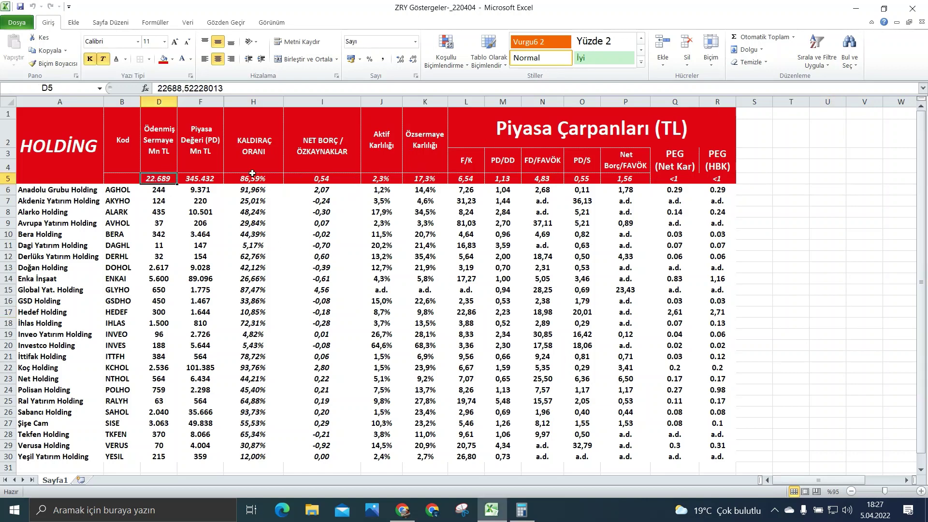
pyautogui.click(159, 168)
pyautogui.click(159, 190)
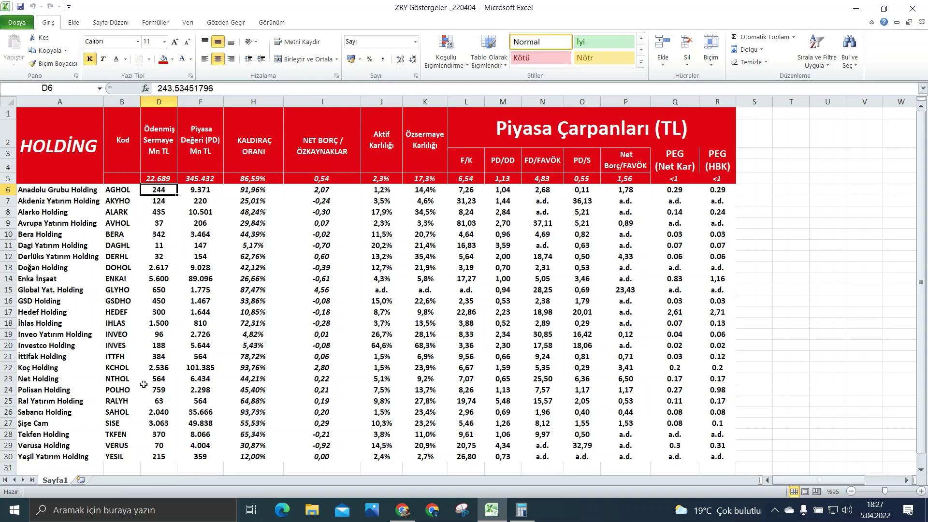
pyautogui.click(153, 177)
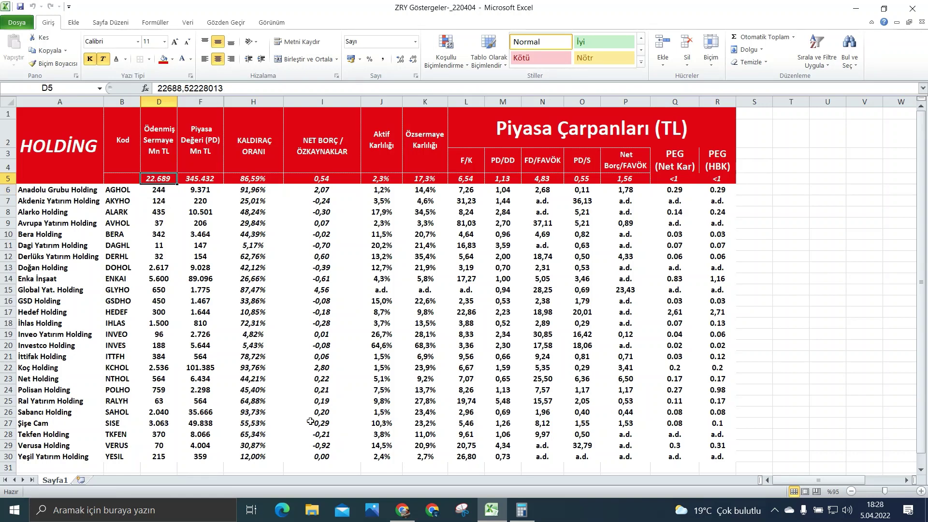
pyautogui.click(522, 510)
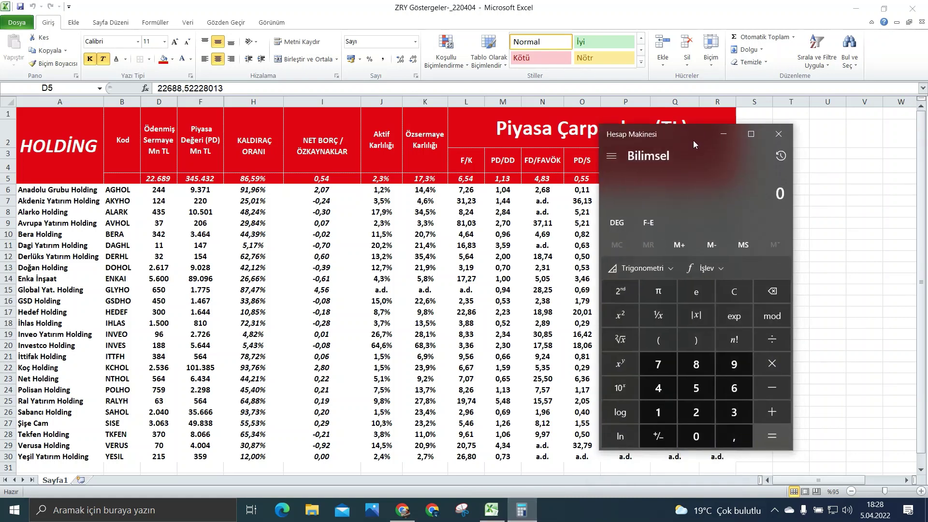
pyautogui.write('22.689')
pyautogui.press('/')
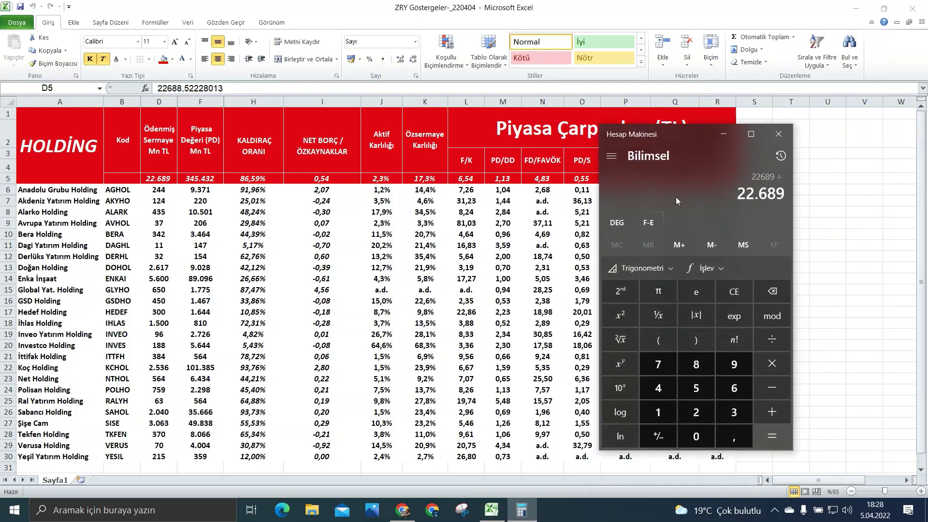
pyautogui.write('25')
pyautogui.press('Return')
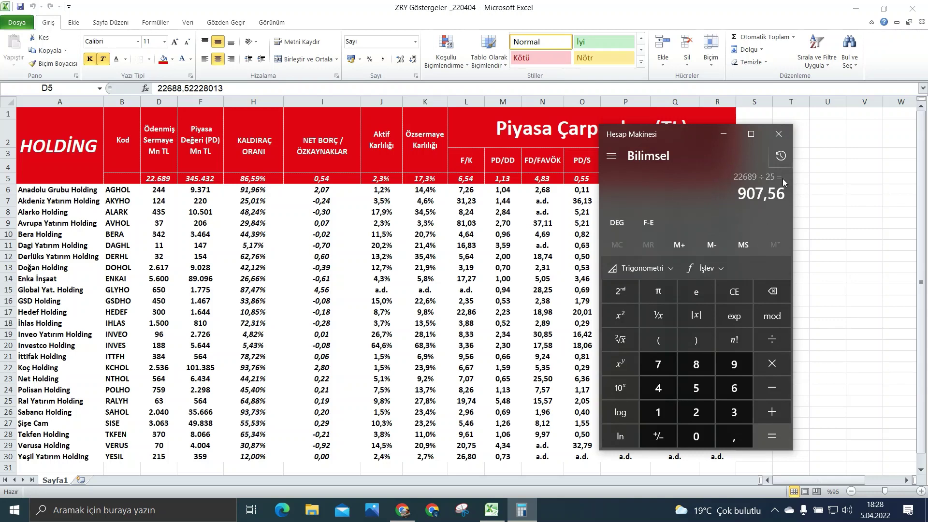
pyautogui.click(726, 132)
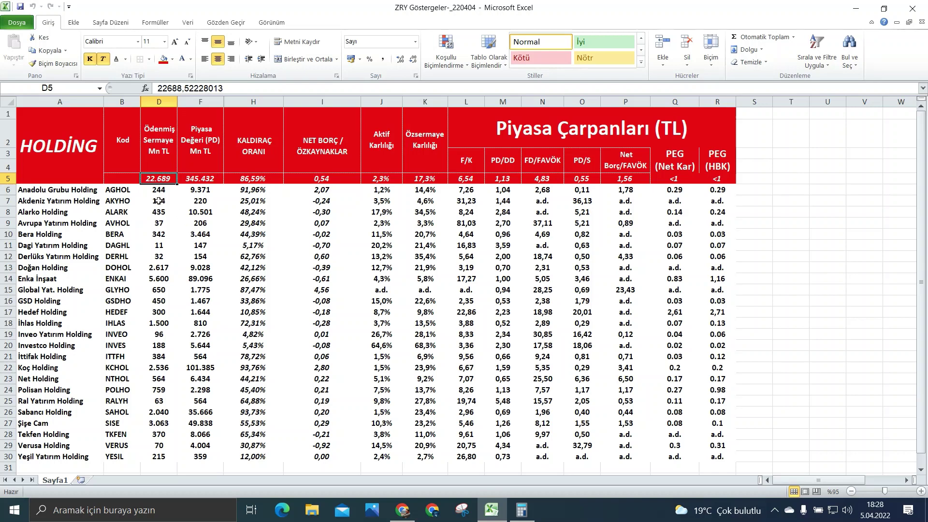
# - Delete the entire rows of Doğan Holding and Enka İnşaat, whose paid-in capital exceeds the calculated average
pyautogui.click(161, 270)
pyautogui.rightClick(6, 267)
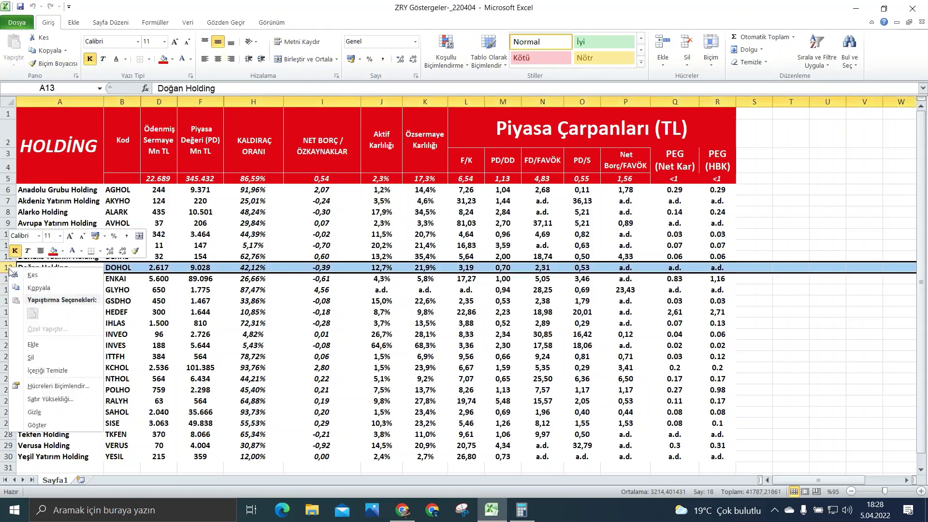
pyautogui.click(43, 357)
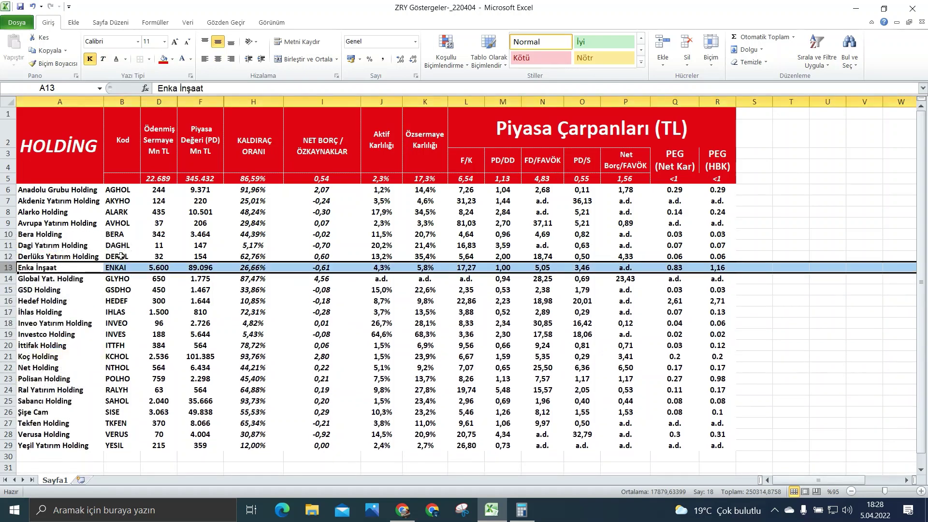
pyautogui.rightClick(7, 267)
pyautogui.click(49, 358)
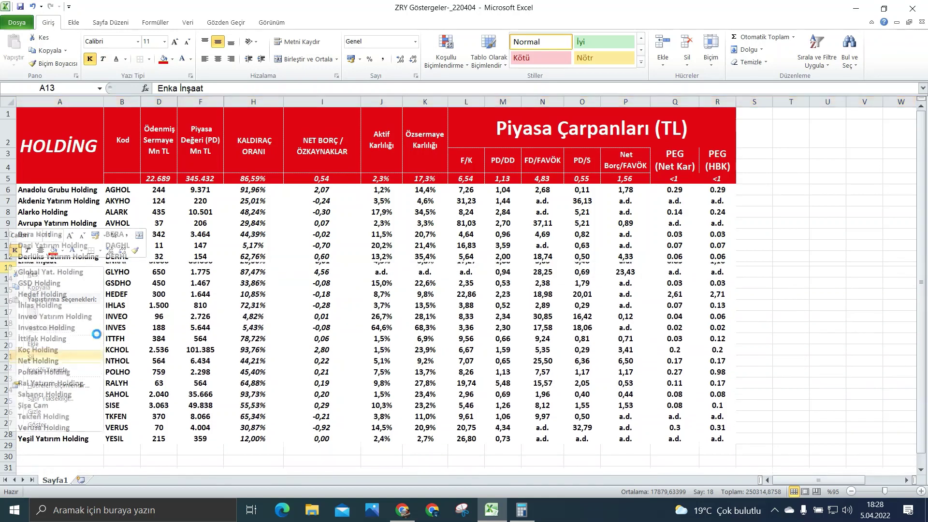
# - Delete the entire rows of İhlas Holding and Koç Holding for their above-average paid-in capital
pyautogui.click(157, 301)
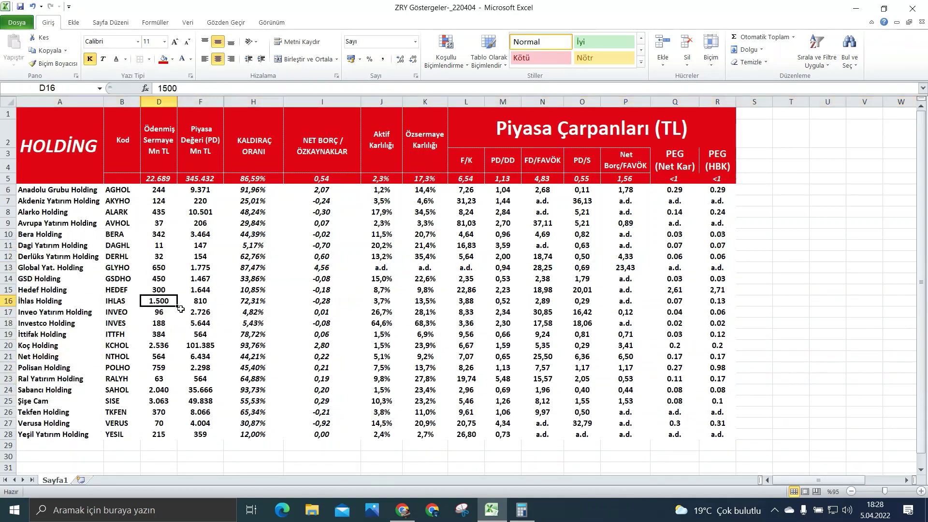
pyautogui.rightClick(11, 300)
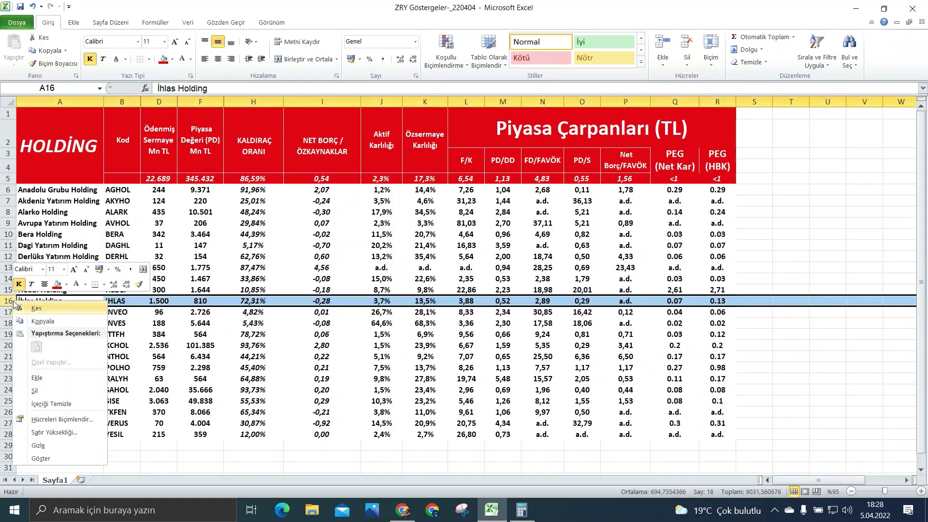
pyautogui.click(51, 390)
pyautogui.click(158, 337)
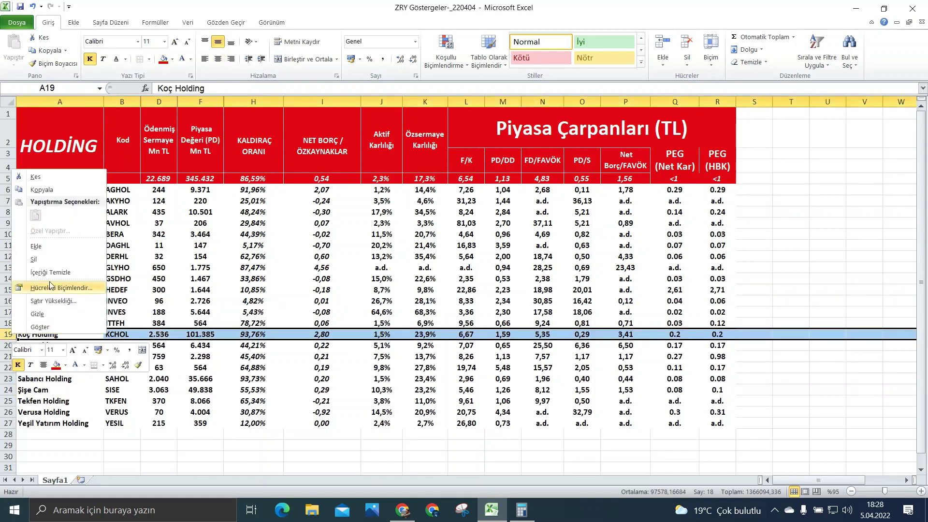
pyautogui.click(34, 259)
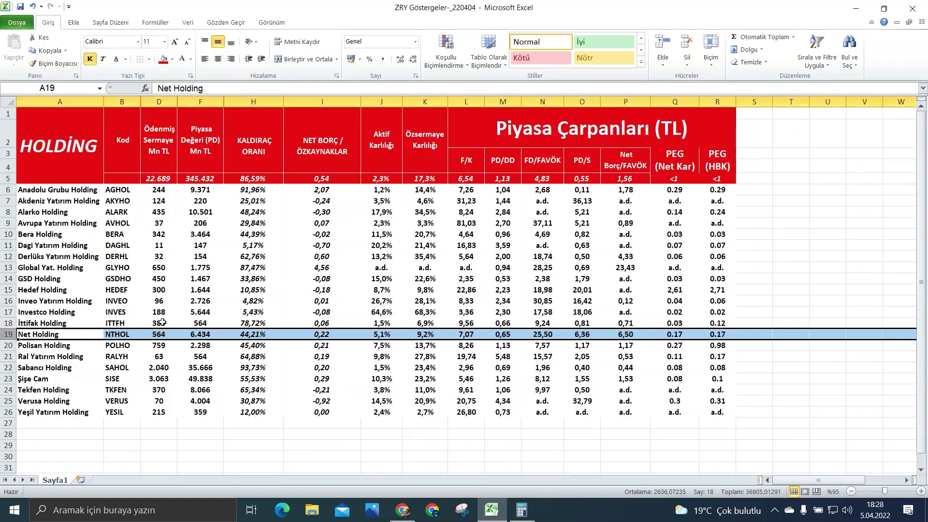
# - Delete the adjacent rows of Sabancı Holding and Şişe Cam together for their above-average paid-in capital
pyautogui.click(158, 368)
pyautogui.click(160, 379)
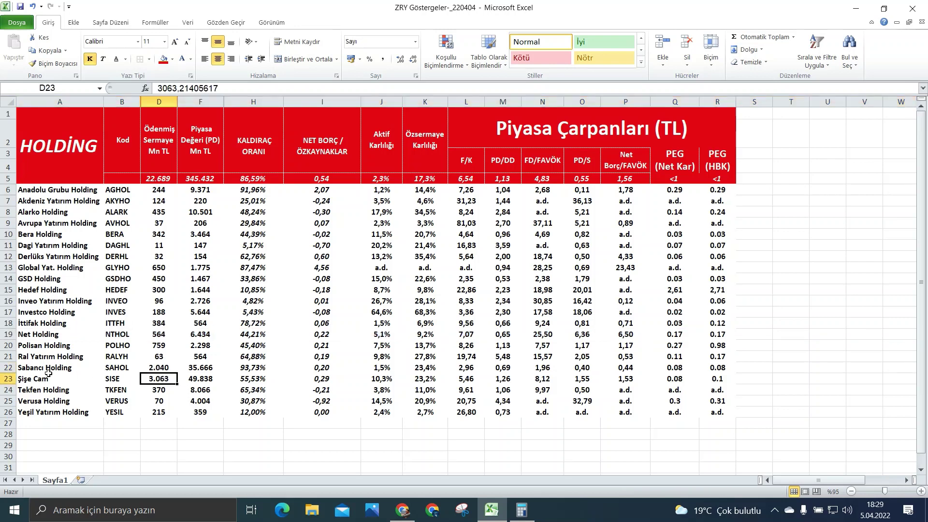
pyautogui.moveTo(6, 367); pyautogui.dragTo(7, 378)
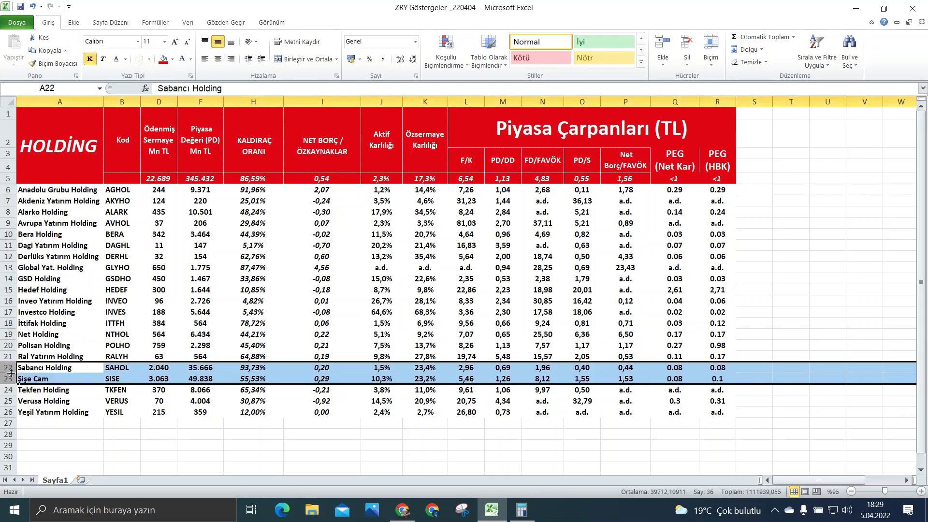
pyautogui.rightClick(6, 378)
pyautogui.click(78, 295)
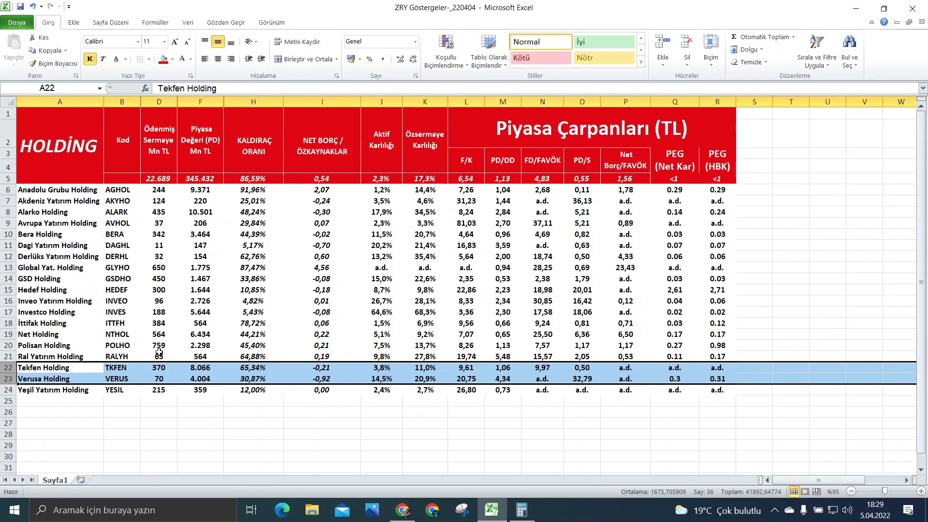
# - Divide the total market value 345.432 by 25 in Calculator and check the remaining holdings' market values in the sheet
pyautogui.click(199, 182)
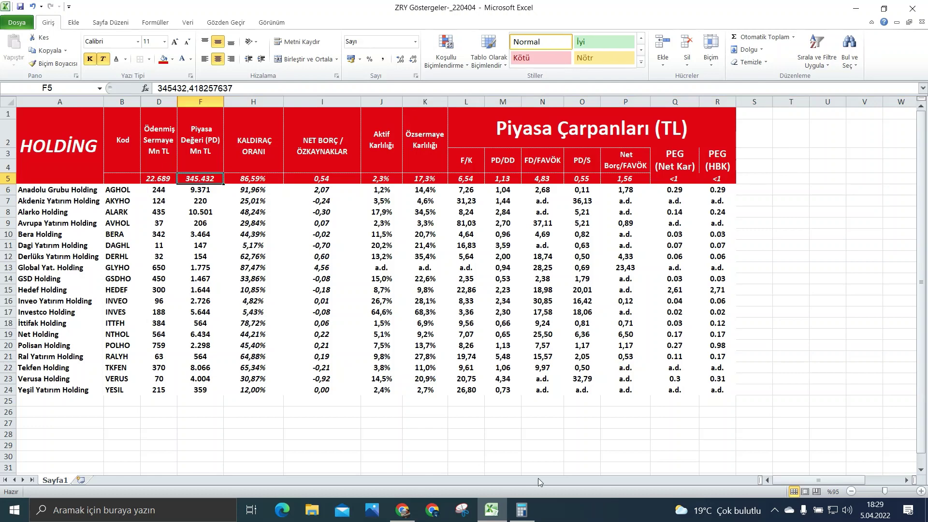
pyautogui.click(522, 510)
pyautogui.click(735, 288)
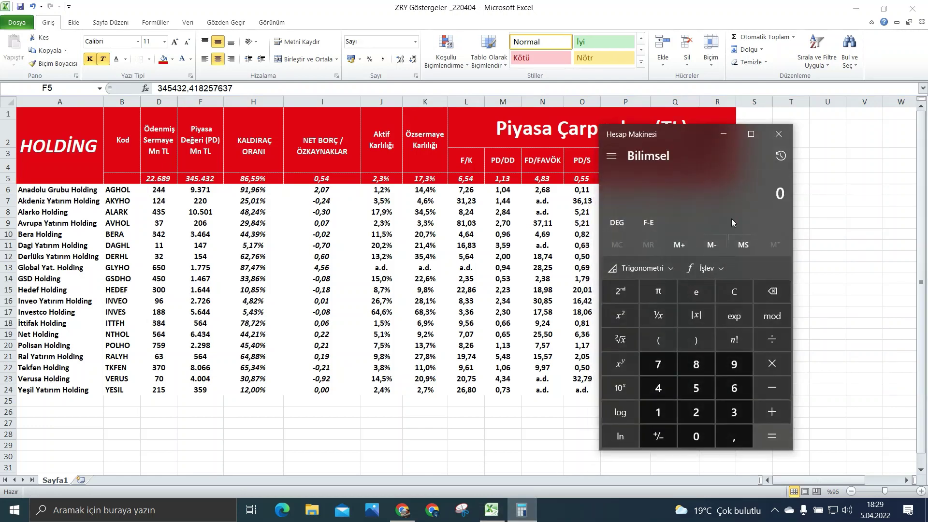
pyautogui.moveTo(678, 138); pyautogui.dragTo(657, 137)
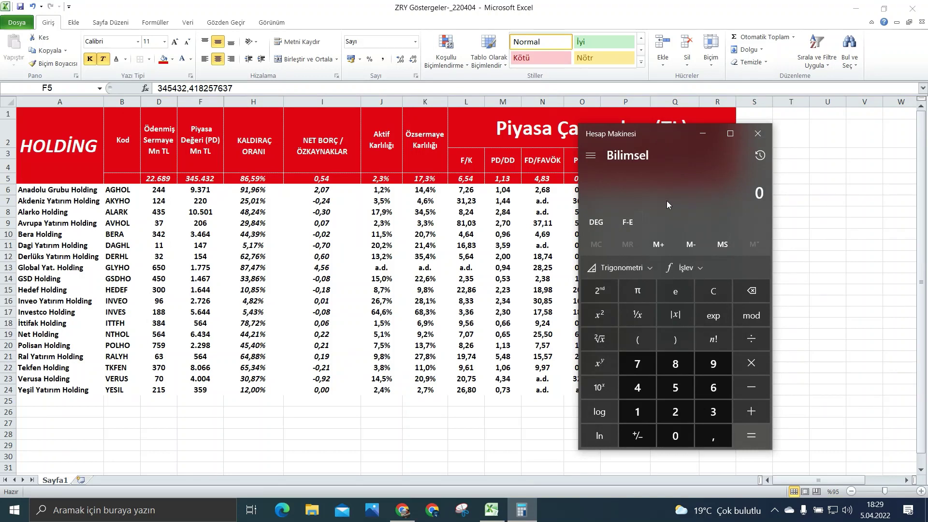
pyautogui.write('345.432/25')
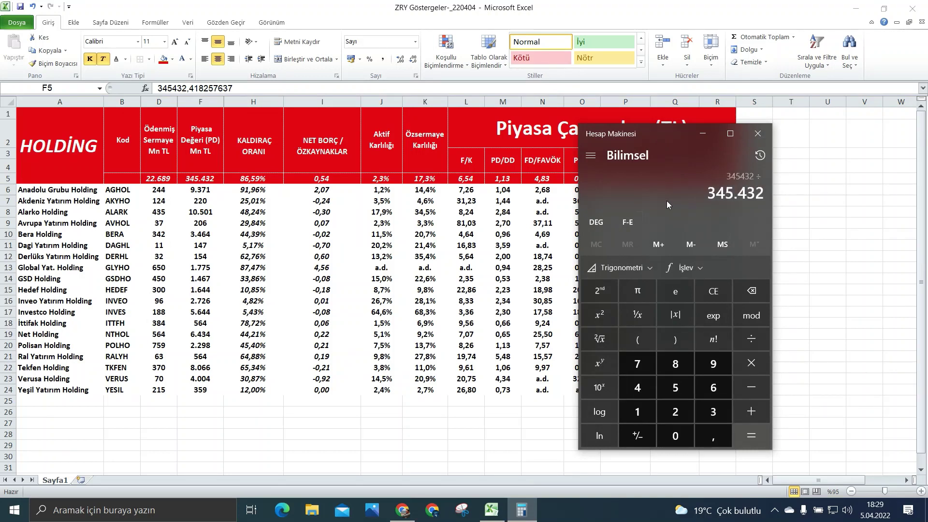
pyautogui.press('Return')
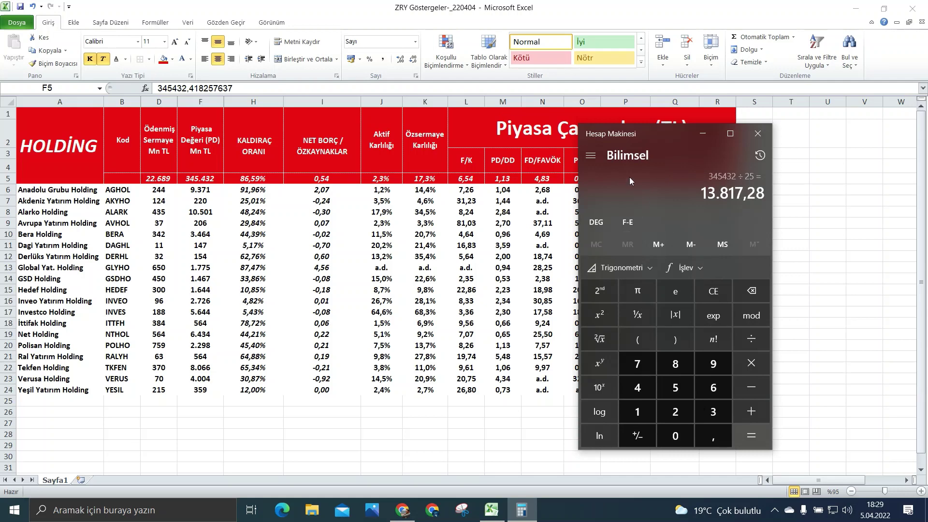
pyautogui.click(701, 135)
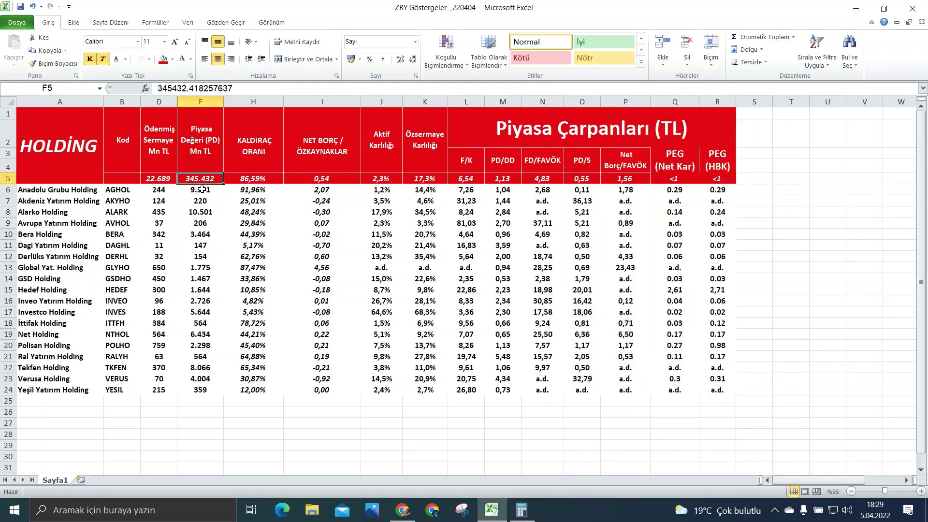
pyautogui.moveTo(202, 189); pyautogui.dragTo(200, 386)
pyautogui.click(202, 411)
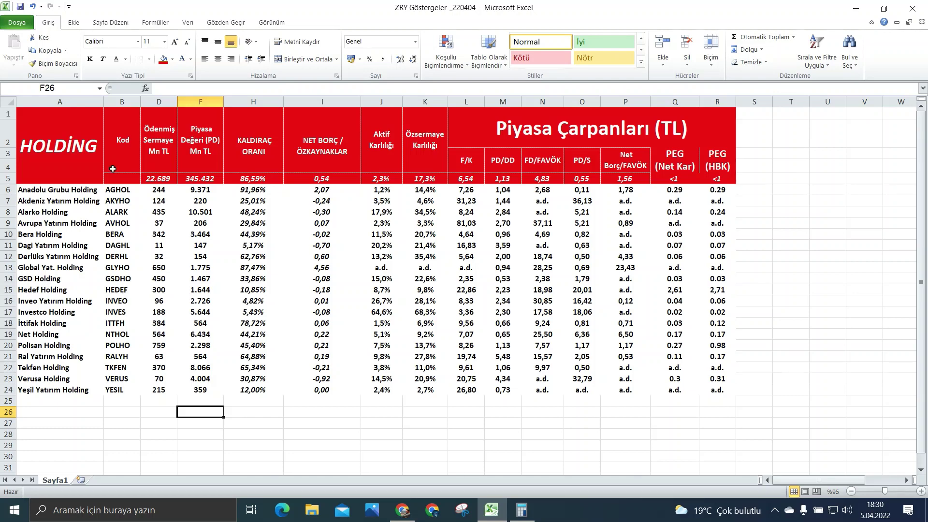
# - Delete the rows of Anadolu Grubu Holding and Global Yat. Holding, whose leverage ratios exceed the sector value in row 5
pyautogui.click(264, 178)
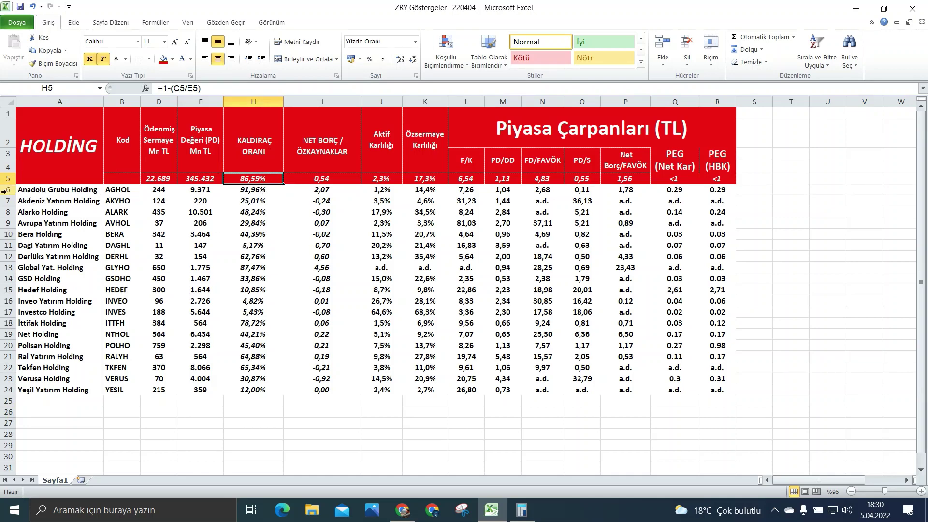
pyautogui.click(8, 189)
pyautogui.rightClick(9, 190)
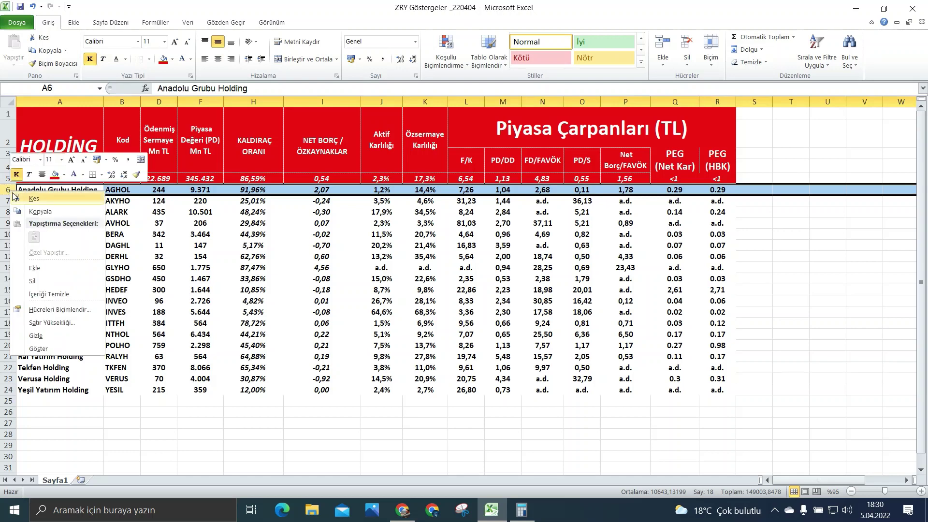
pyautogui.click(57, 282)
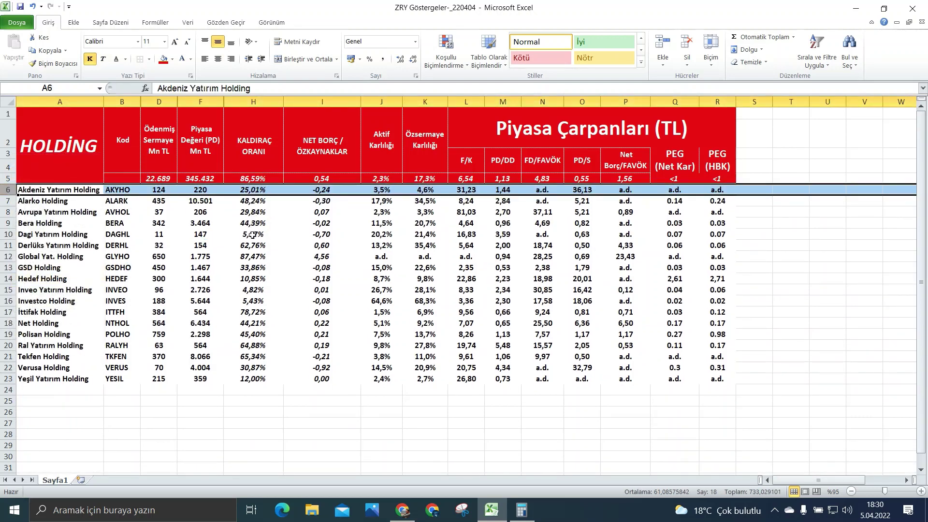
pyautogui.click(252, 258)
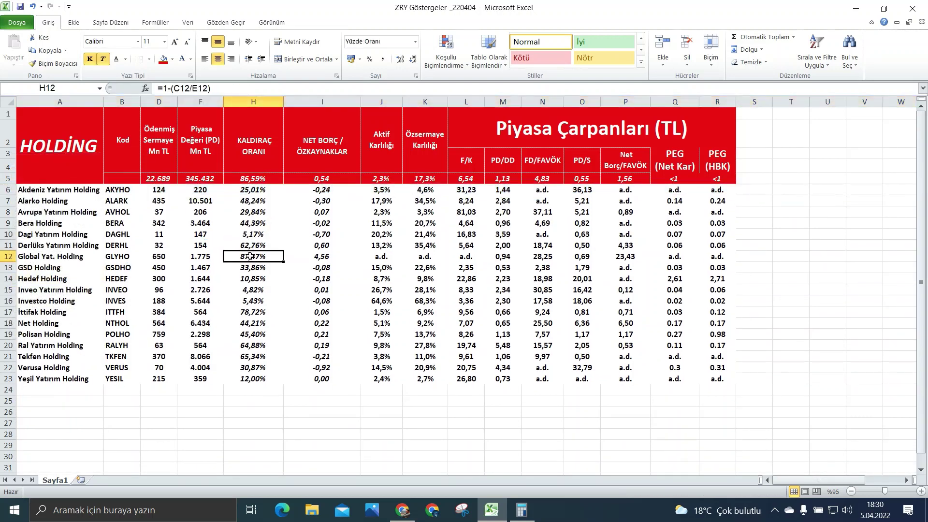
pyautogui.rightClick(10, 259)
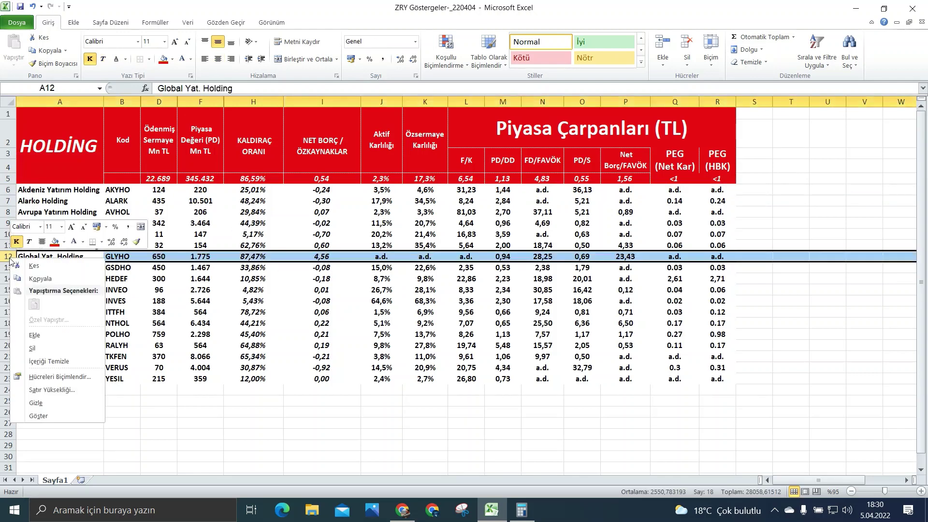
pyautogui.click(32, 347)
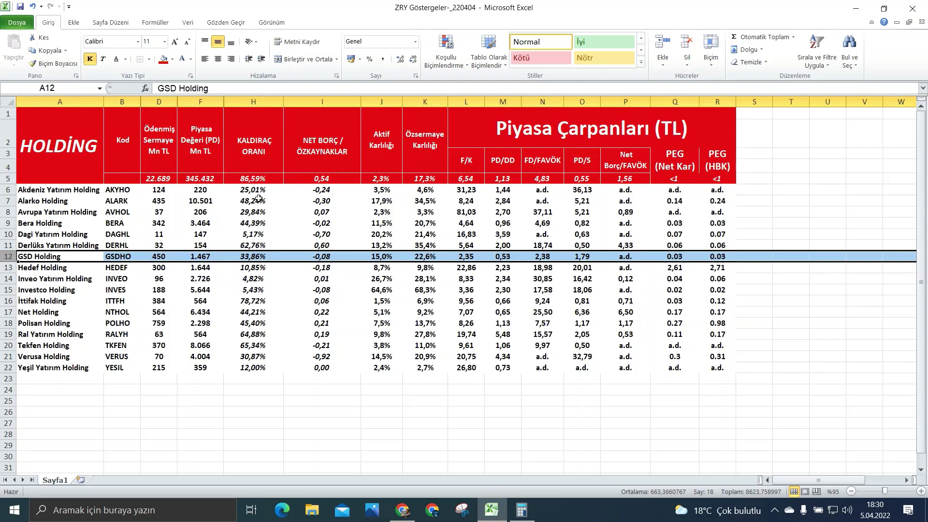
# - Compare the holdings' net debt/equity with the sector value in row 5 and delete the row of Derlüks Yatırım Holding, which exceeds it
pyautogui.click(305, 181)
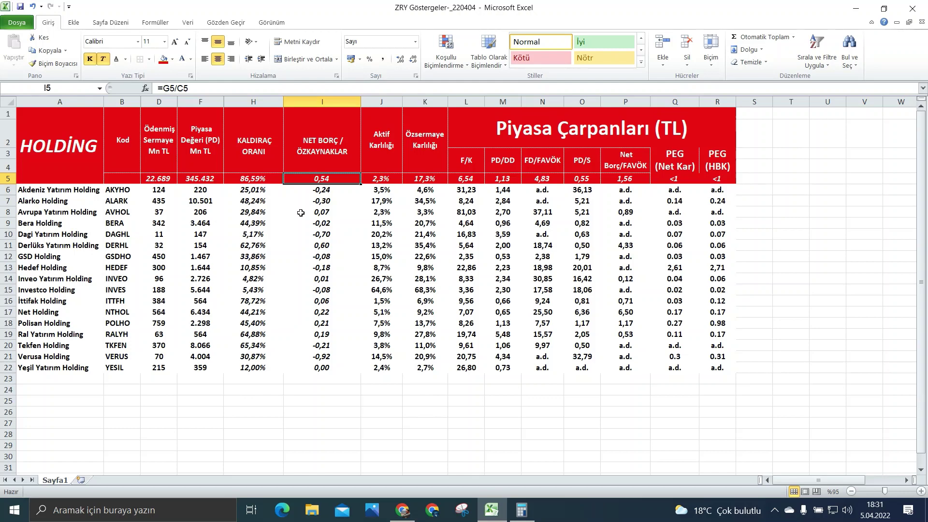
pyautogui.click(343, 192)
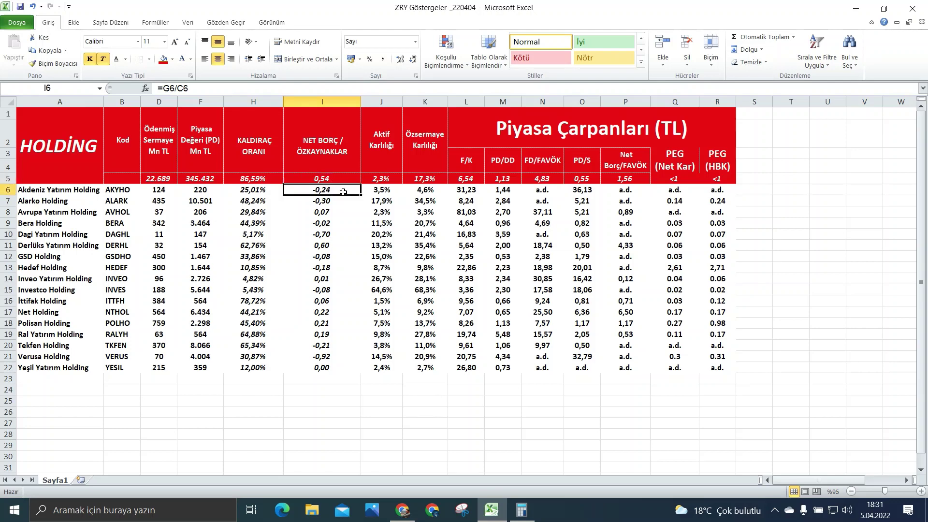
pyautogui.moveTo(343, 192); pyautogui.dragTo(343, 206)
pyautogui.click(343, 213)
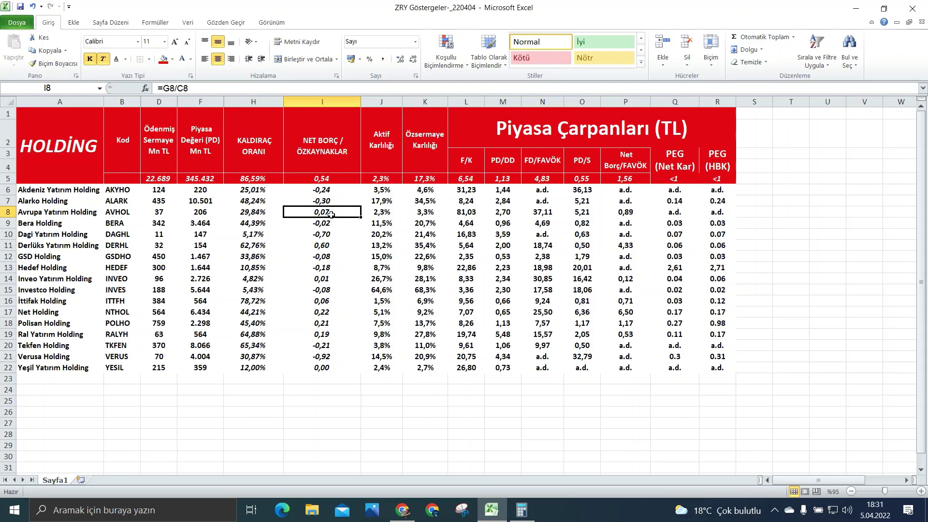
pyautogui.moveTo(332, 225); pyautogui.dragTo(339, 257)
pyautogui.press('Escape')
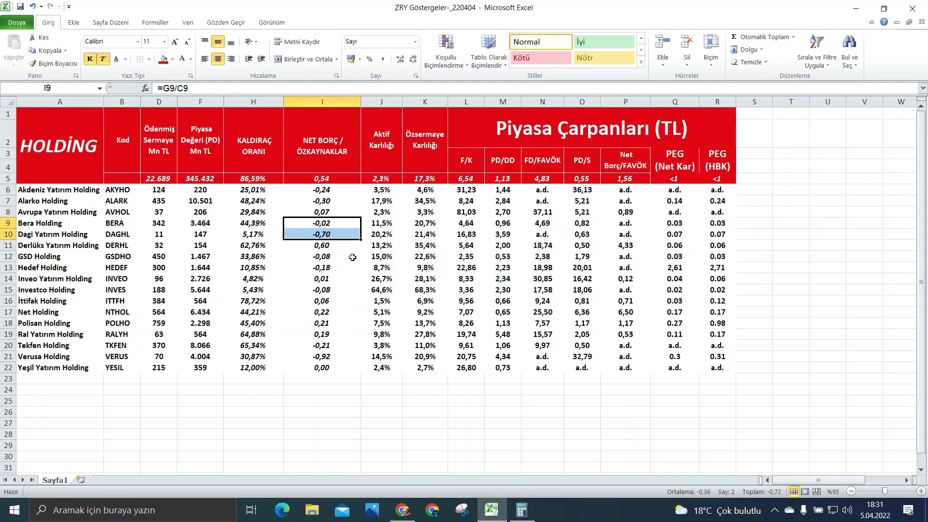
pyautogui.click(339, 249)
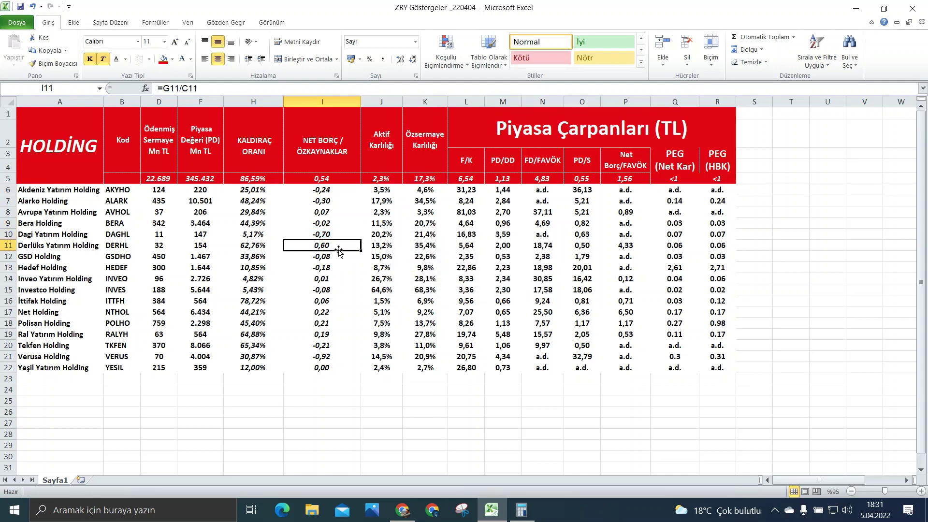
pyautogui.click(10, 245)
pyautogui.rightClick(11, 245)
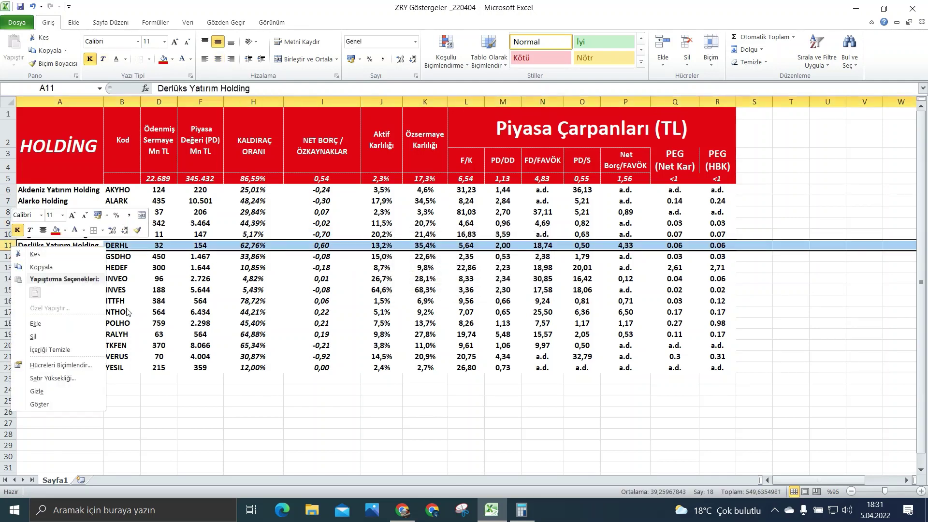
pyautogui.click(48, 337)
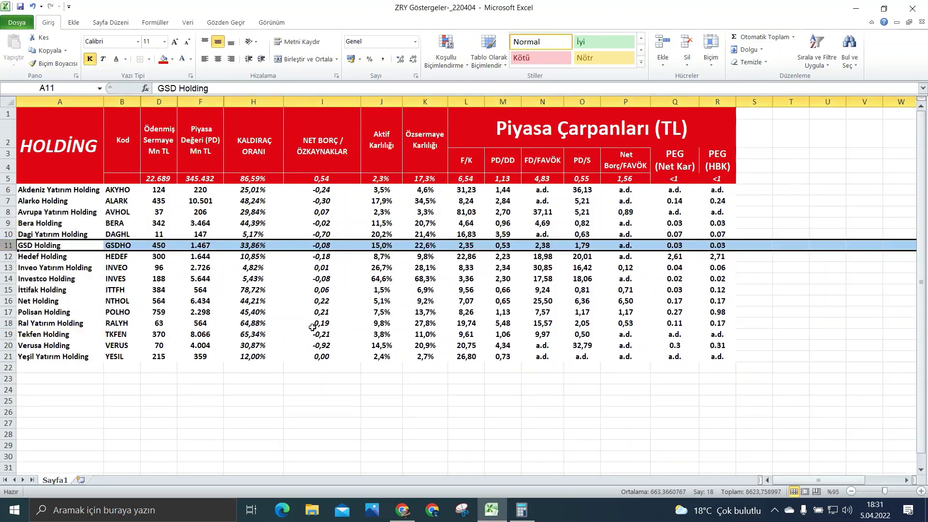
pyautogui.moveTo(327, 257); pyautogui.dragTo(324, 356)
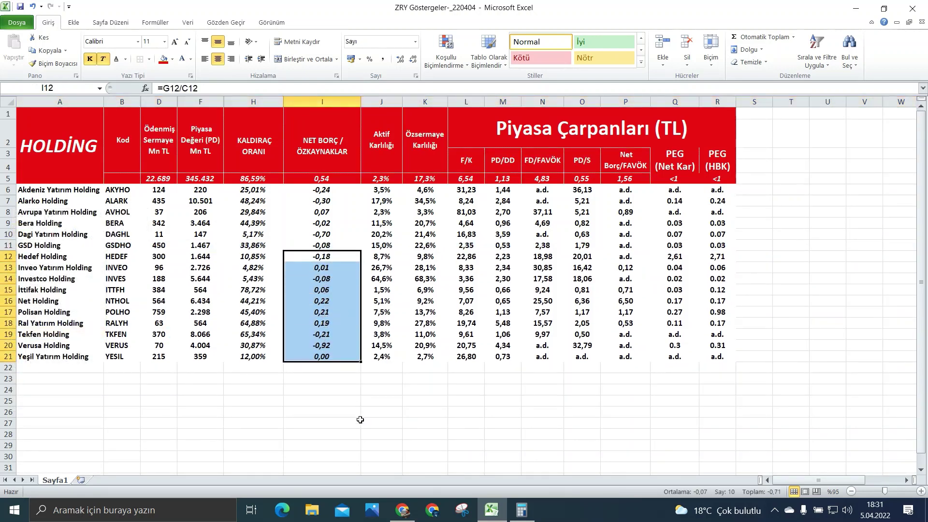
pyautogui.click(335, 401)
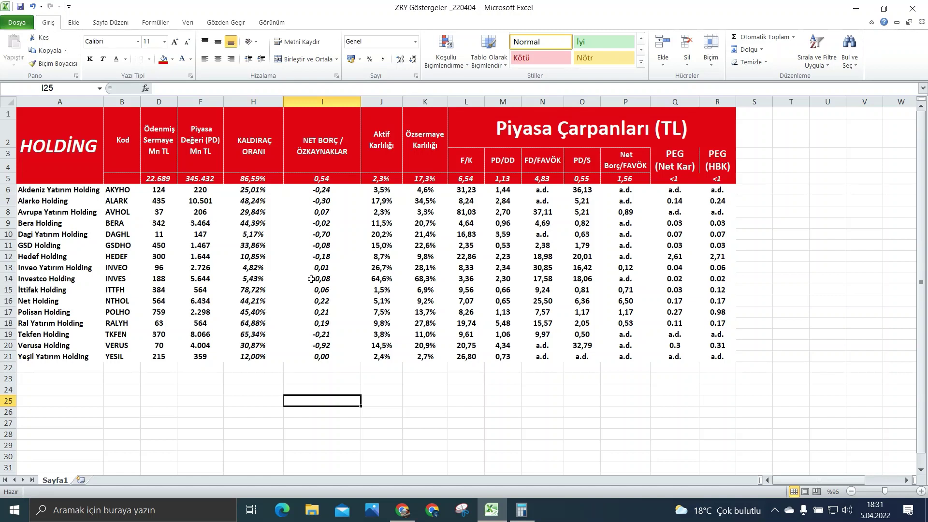
# - Check asset and equity profitability against the sector values in row 5 and delete the row of Avrupa Yatırım Holding
pyautogui.click(379, 183)
pyautogui.press('Right')
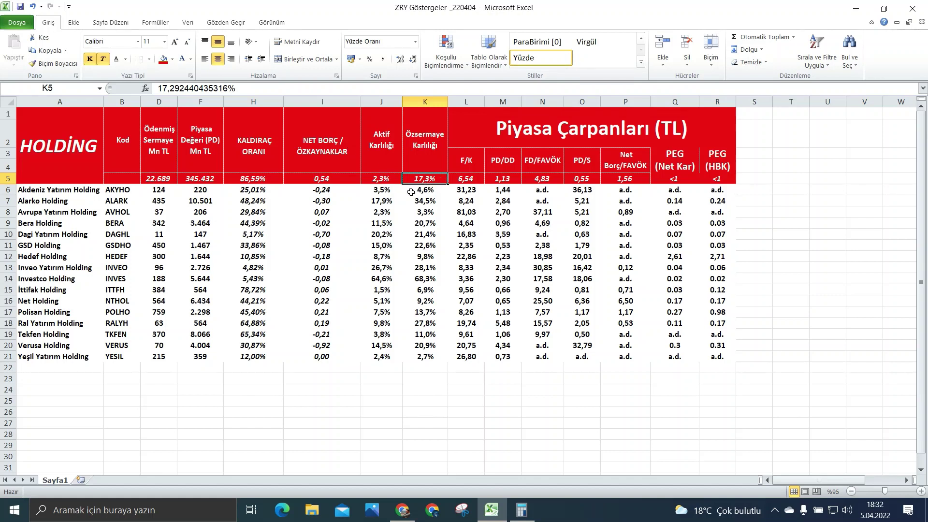
pyautogui.click(363, 179)
pyautogui.press('Right')
pyautogui.click(381, 214)
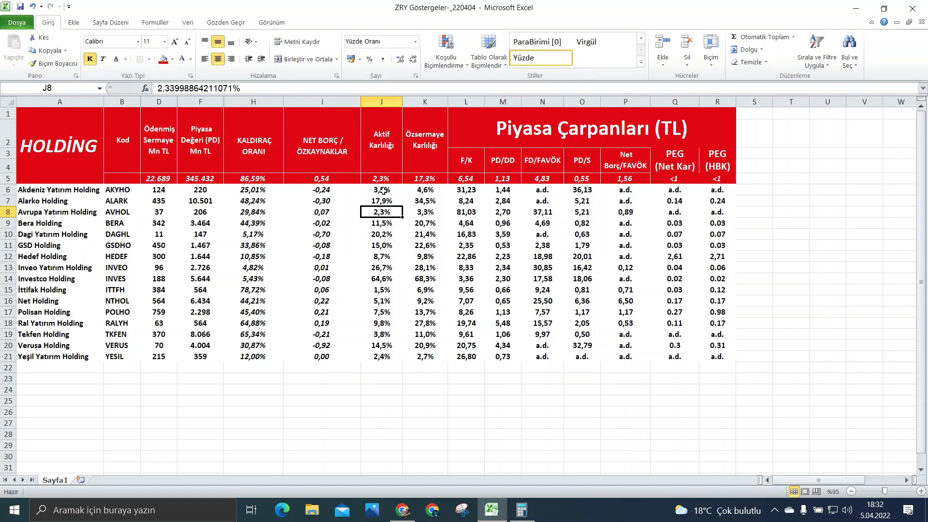
pyautogui.click(426, 214)
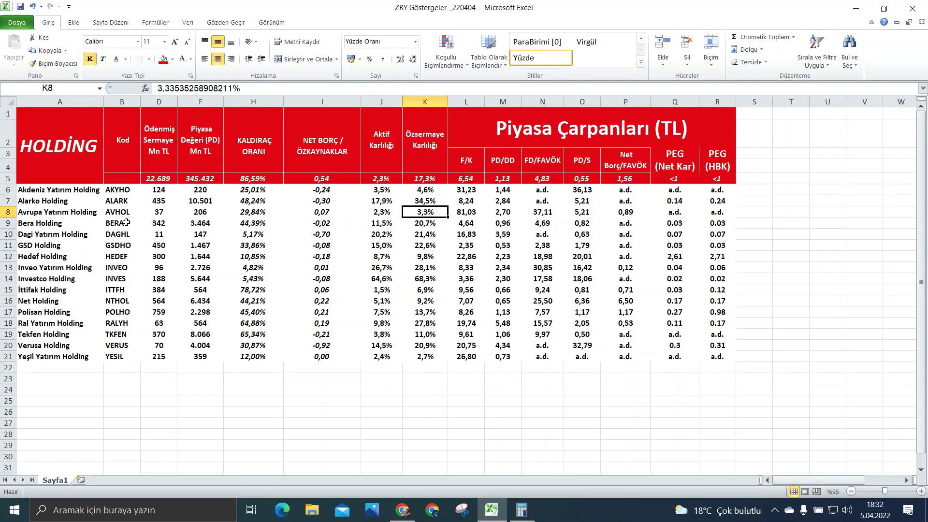
pyautogui.click(9, 213)
pyautogui.rightClick(9, 212)
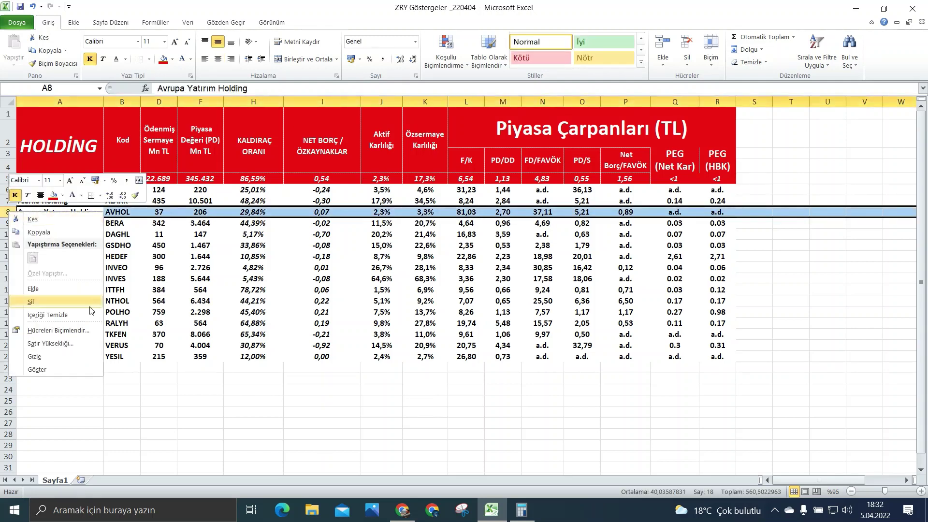
pyautogui.click(71, 302)
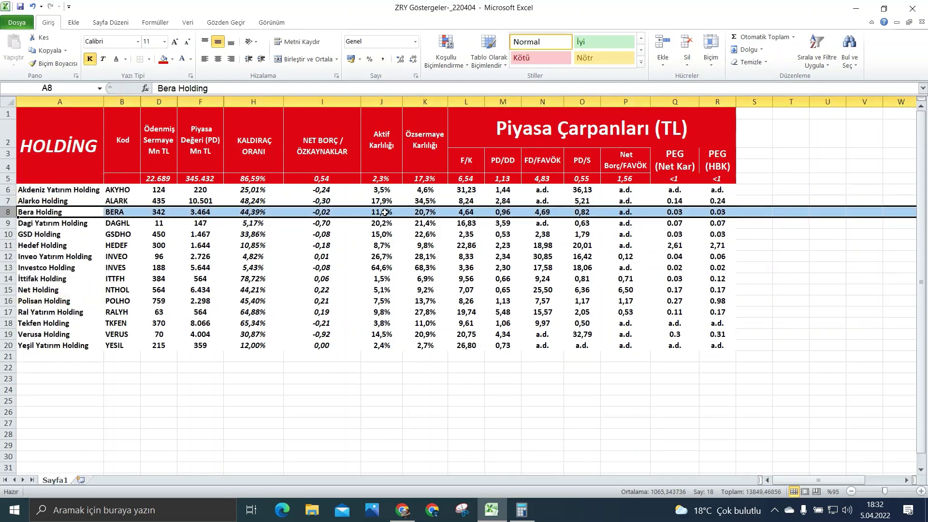
# - Delete the entire row of İttifak Holding for its below-sector asset and equity profitability
pyautogui.click(377, 279)
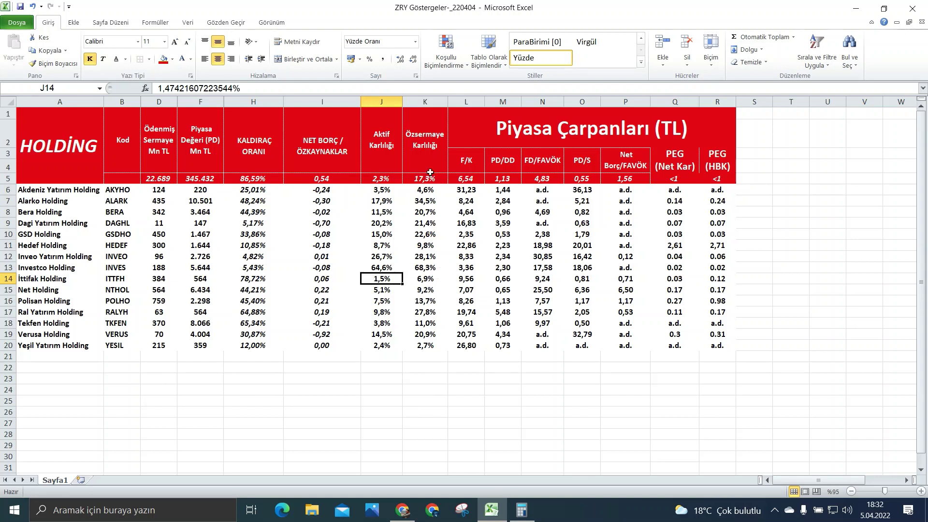
pyautogui.click(421, 281)
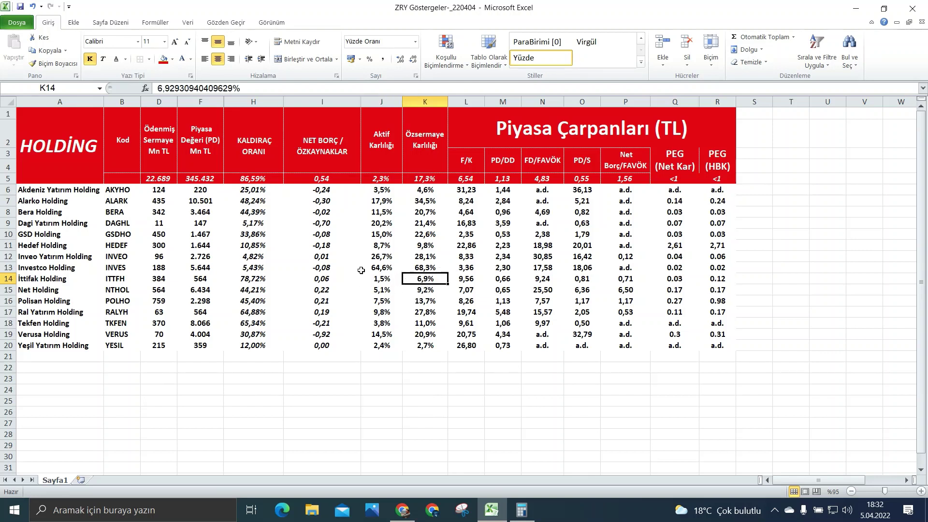
pyautogui.rightClick(9, 279)
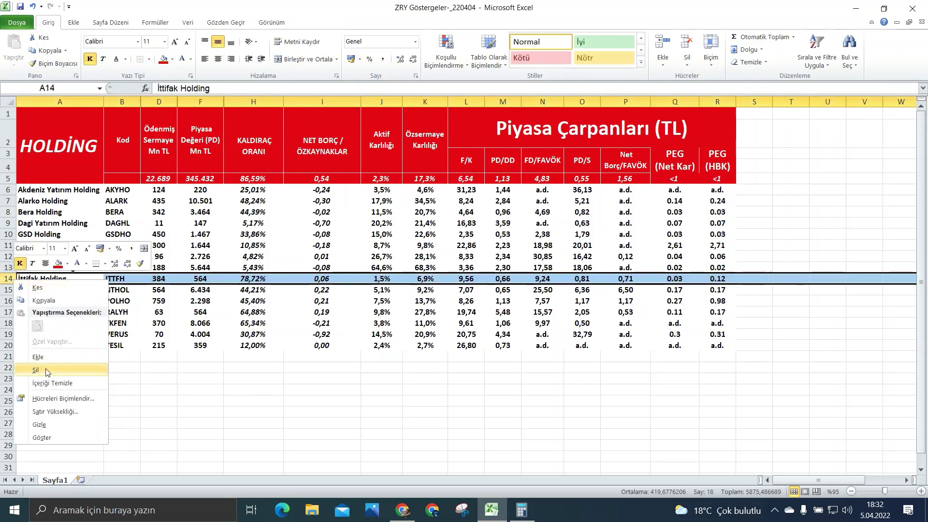
pyautogui.click(34, 372)
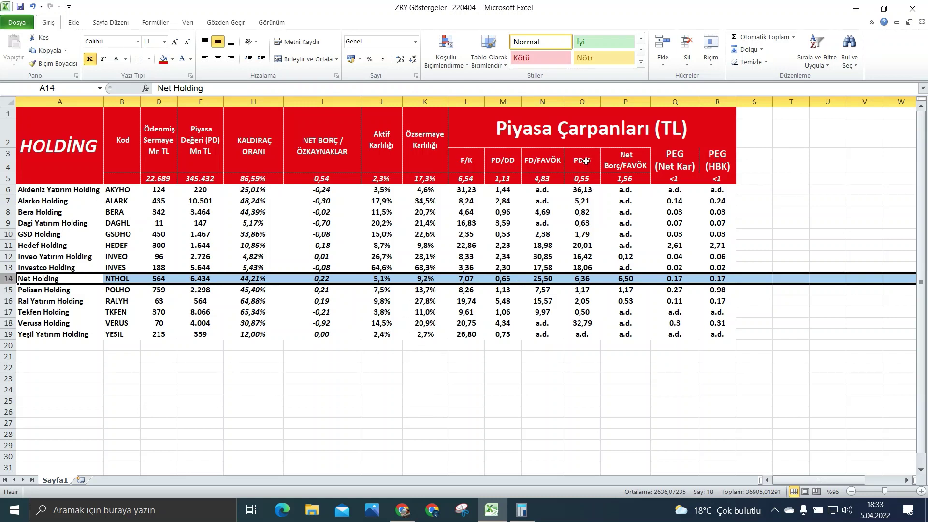
# - Review the market multiple columns and delete the rows of Akdeniz Yatırım Holding and Alarko Holding together for their a.d. FD/FAVÖK entries
pyautogui.moveTo(586, 164); pyautogui.dragTo(473, 165)
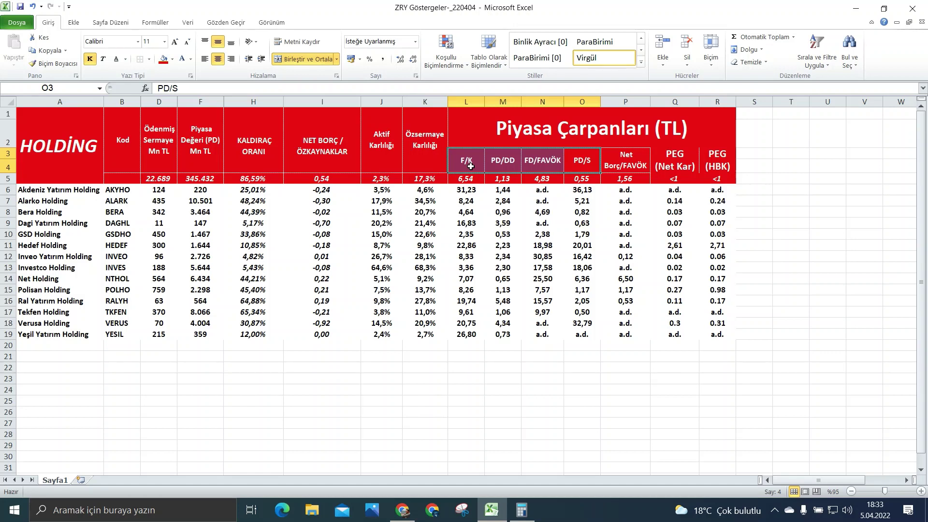
pyautogui.click(627, 157)
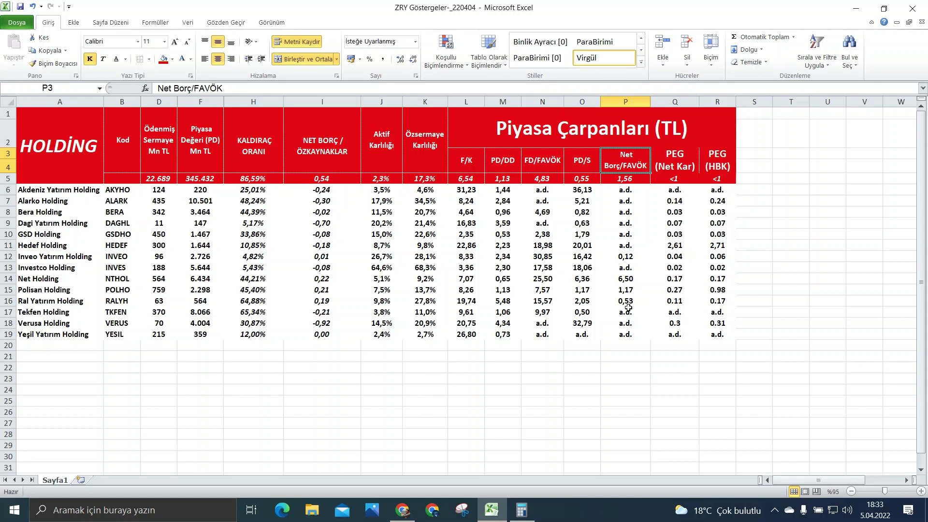
pyautogui.moveTo(467, 163); pyautogui.dragTo(579, 165)
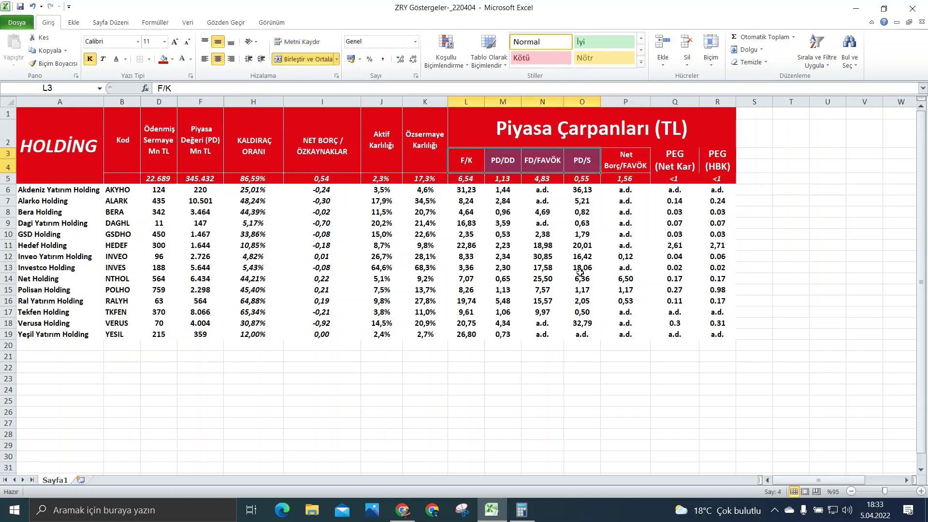
pyautogui.click(544, 189)
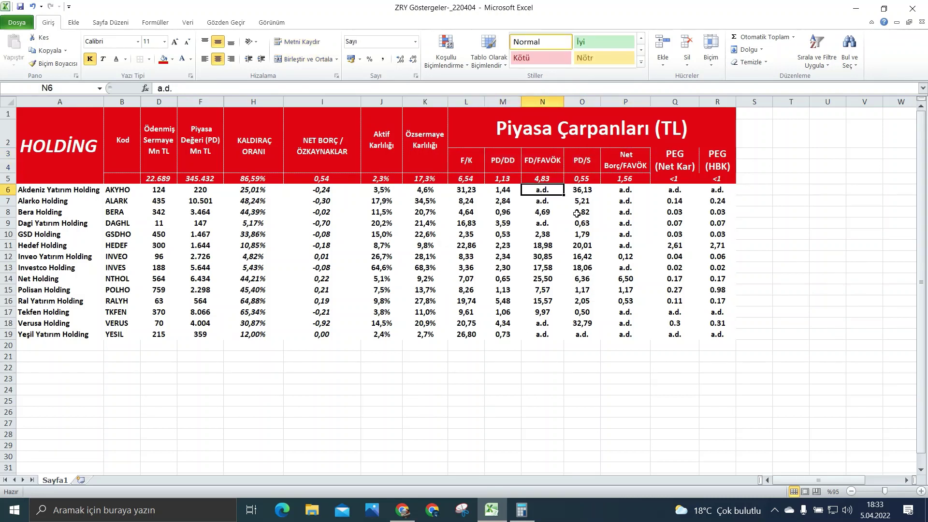
pyautogui.click(547, 203)
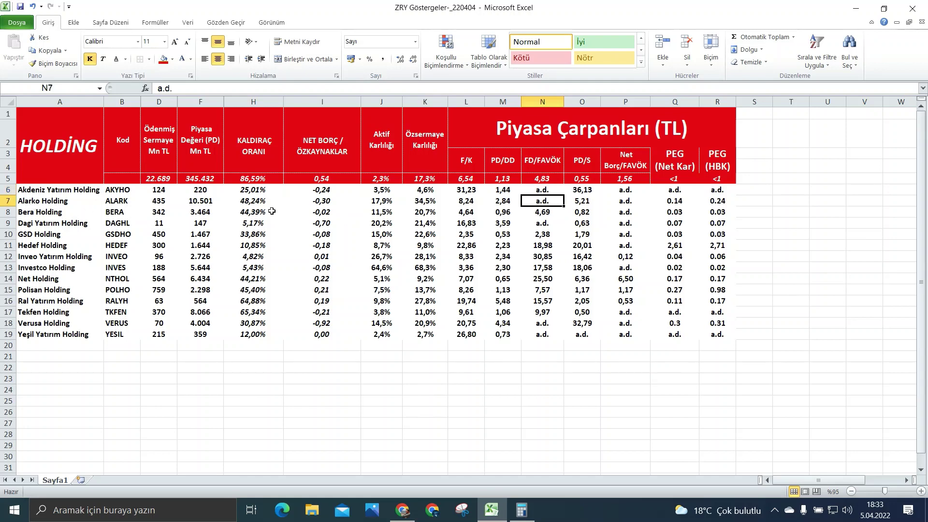
pyautogui.moveTo(8, 189); pyautogui.dragTo(10, 199)
pyautogui.rightClick(11, 196)
pyautogui.click(34, 283)
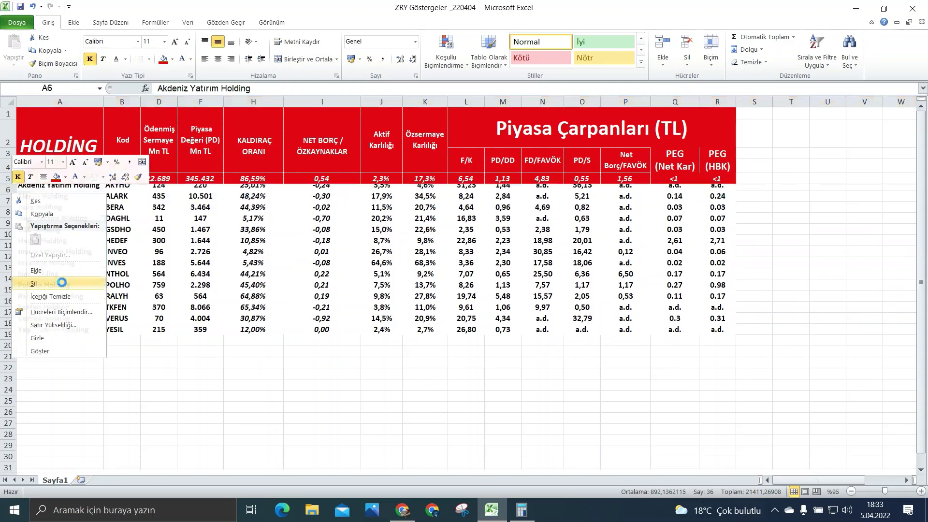
# - Delete the entire row of Dagi Yatırım Holding, whose FD/FAVÖK entry is a.d
pyautogui.click(542, 200)
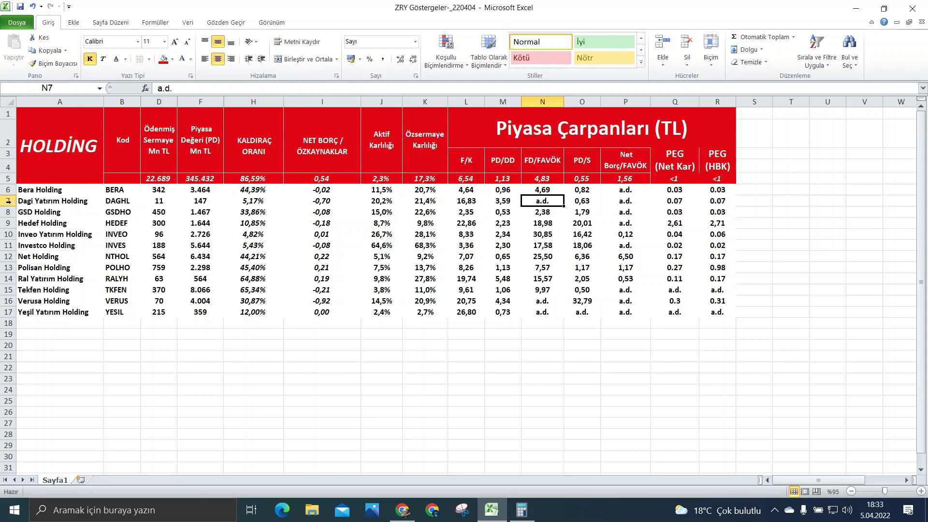
pyautogui.rightClick(9, 201)
pyautogui.click(81, 291)
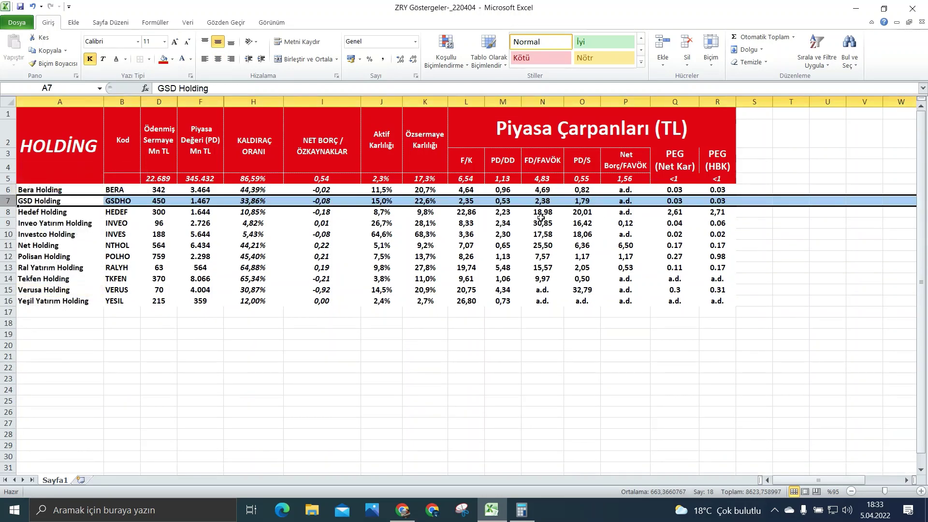
# - Delete the entire row of Verusa Holding because its FD/FAVÖK entry is a.d
pyautogui.click(546, 289)
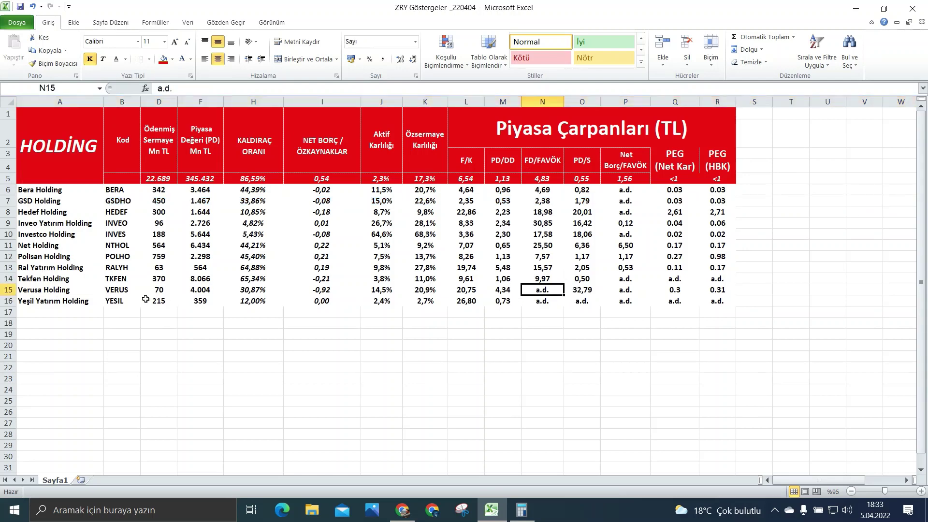
pyautogui.click(11, 290)
pyautogui.rightClick(11, 290)
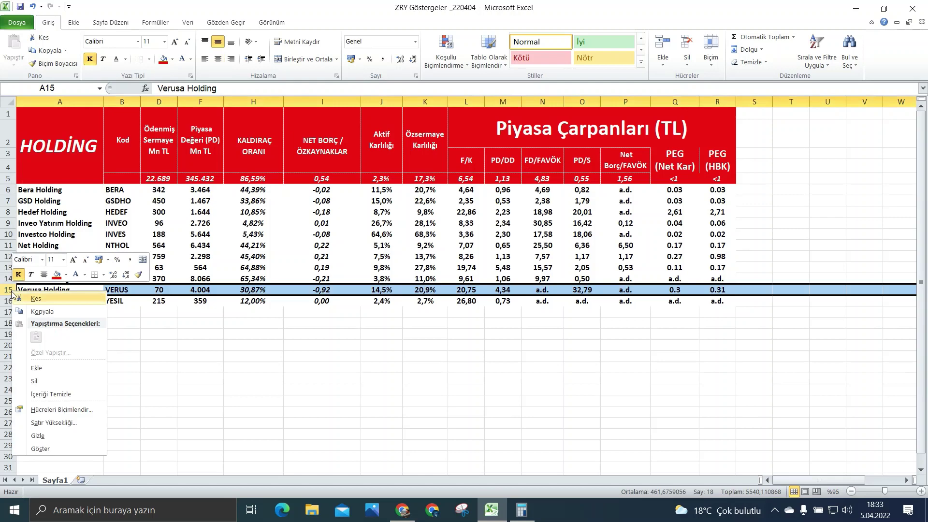
pyautogui.click(53, 381)
pyautogui.click(605, 378)
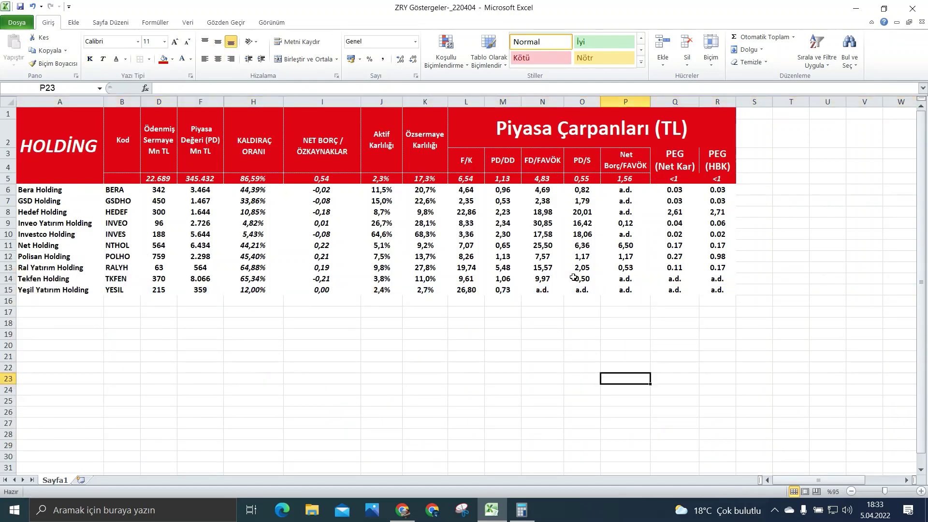
# - Delete the entire row of Yeşil Yatırım Holding, whose FD/FAVÖK and PD/S entries are both a.d
pyautogui.moveTo(541, 291); pyautogui.dragTo(599, 294)
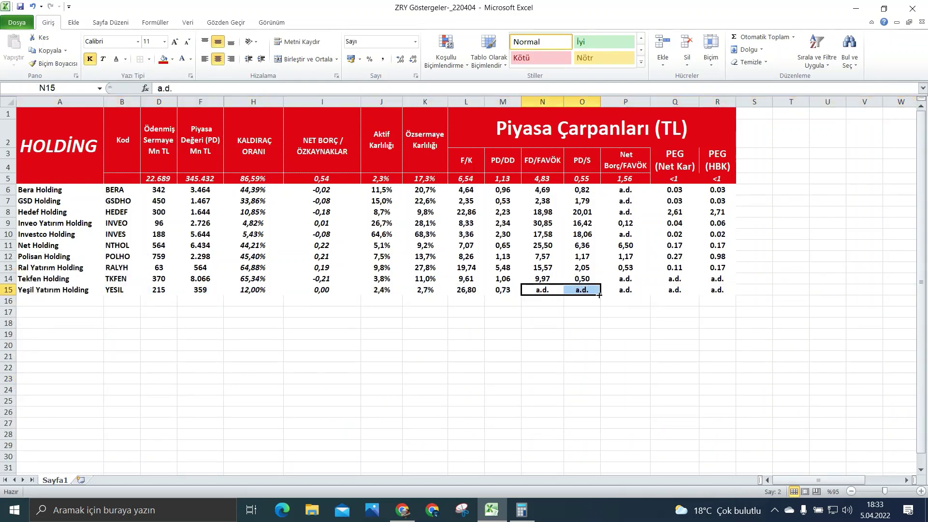
pyautogui.click(594, 315)
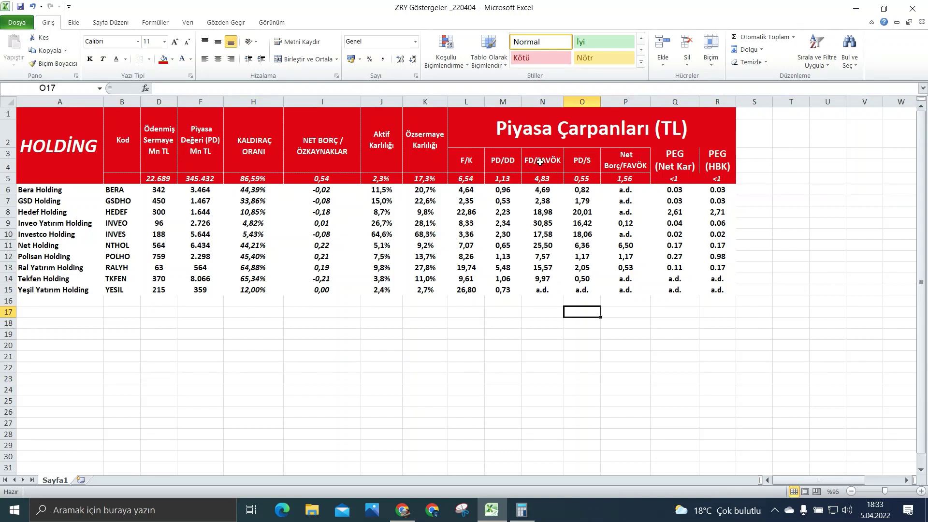
pyautogui.click(586, 287)
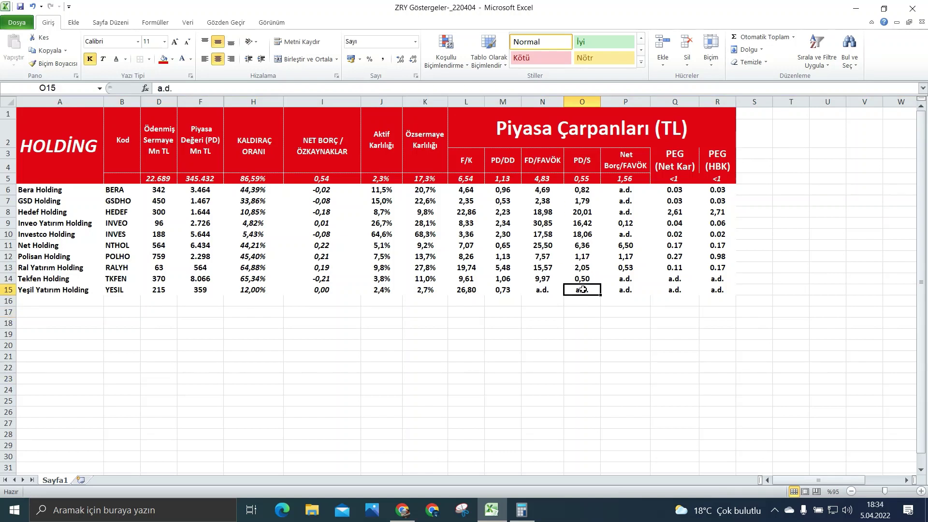
pyautogui.click(8, 290)
pyautogui.rightClick(8, 290)
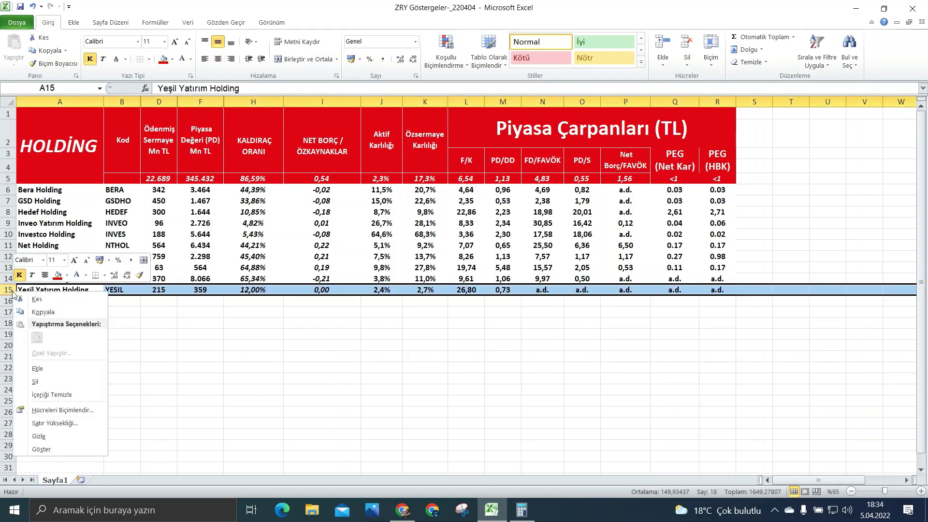
pyautogui.click(57, 379)
pyautogui.click(501, 383)
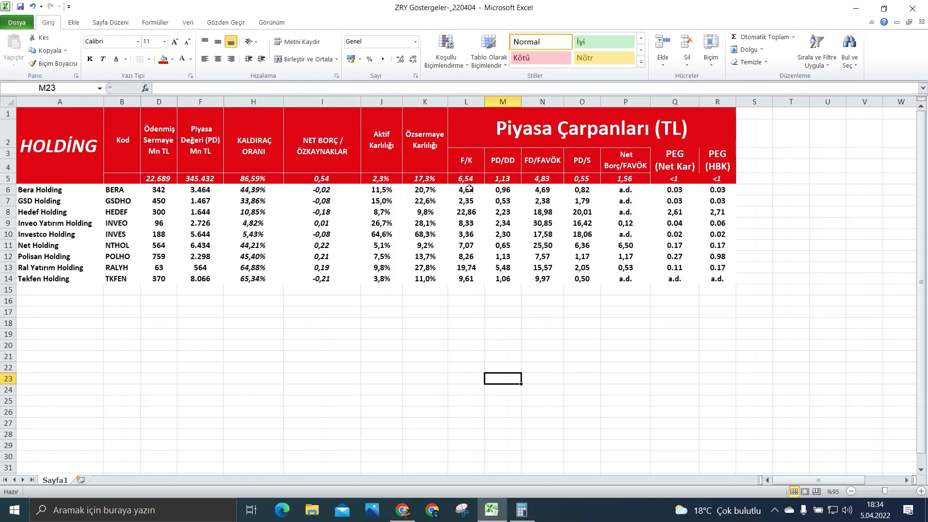
# - Check the market multiples of Bera Holding and Hedef Holding, and delete the entire row of Hedef Holding
pyautogui.moveTo(466, 189); pyautogui.dragTo(625, 192)
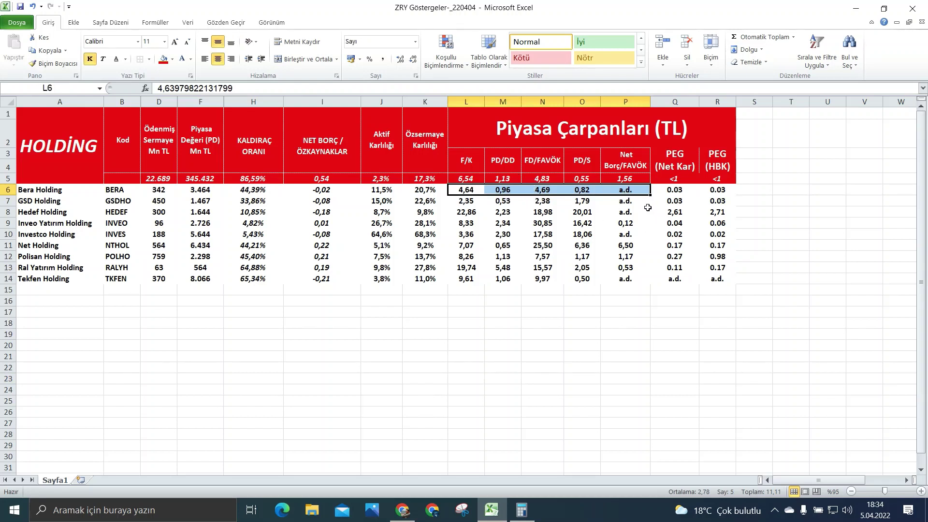
pyautogui.click(466, 214)
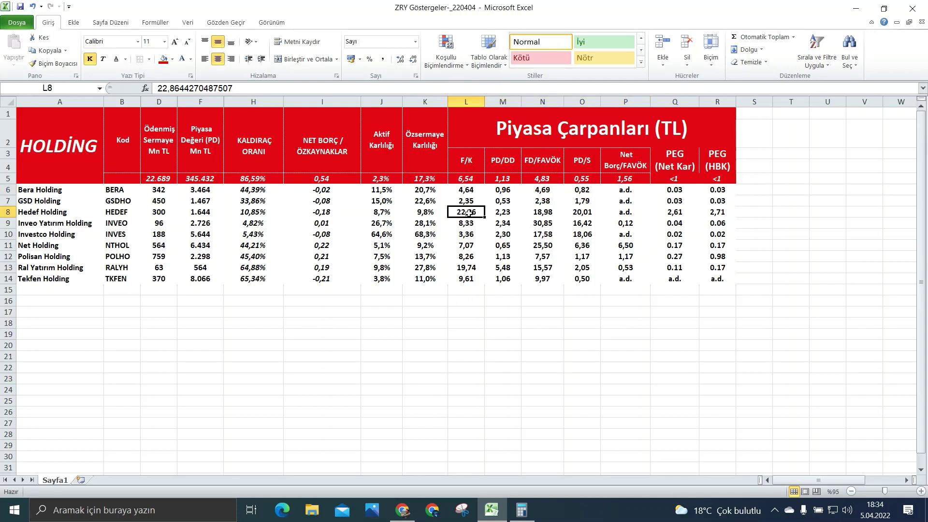
pyautogui.moveTo(467, 213); pyautogui.dragTo(592, 217)
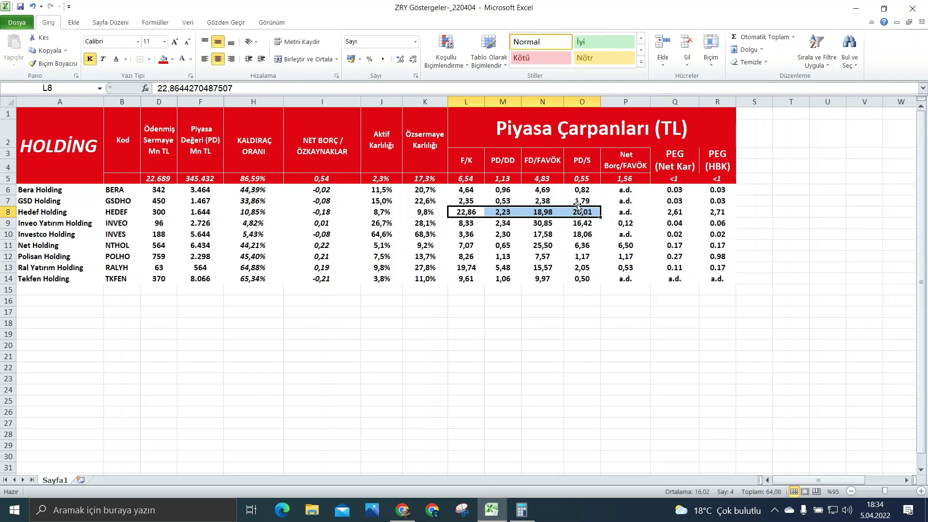
pyautogui.click(6, 211)
pyautogui.rightClick(7, 211)
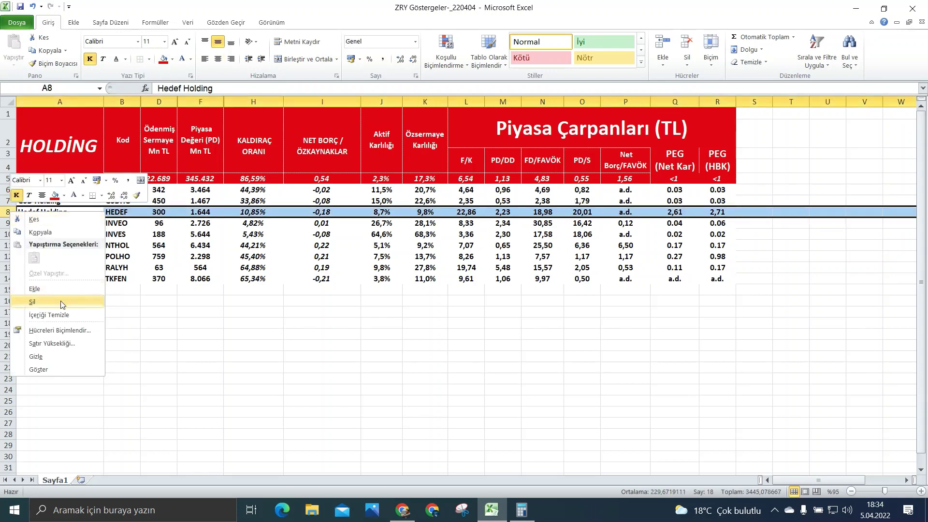
pyautogui.click(63, 302)
pyautogui.click(586, 322)
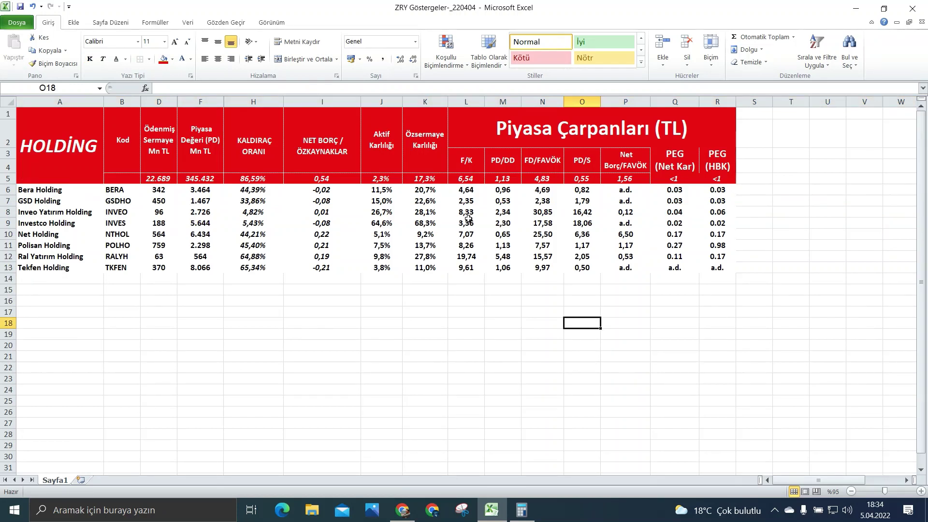
# - Check Inveo Yatırım Holding's F/K, PD/DD, FD/FAVÖK and PD/S multiples and delete its entire row
pyautogui.moveTo(467, 215); pyautogui.dragTo(583, 216)
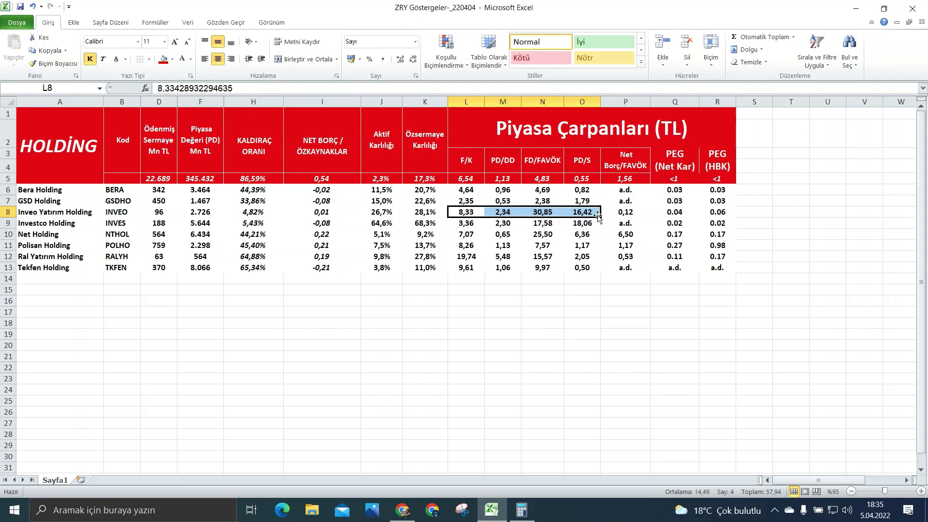
pyautogui.rightClick(7, 211)
pyautogui.click(29, 303)
pyautogui.click(540, 310)
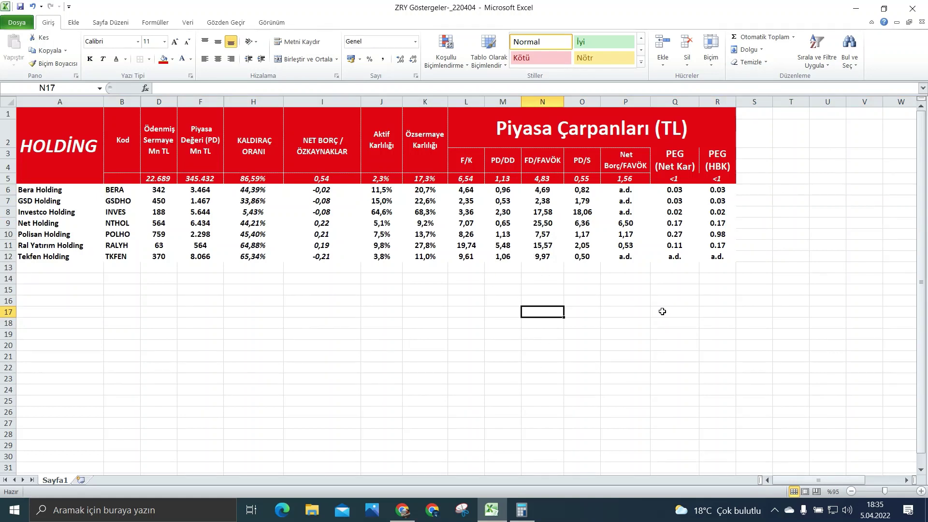
# - Check Polisan Holding's multiples from F/K to Net Borç/FAVÖK and delete its entire row
pyautogui.click(469, 235)
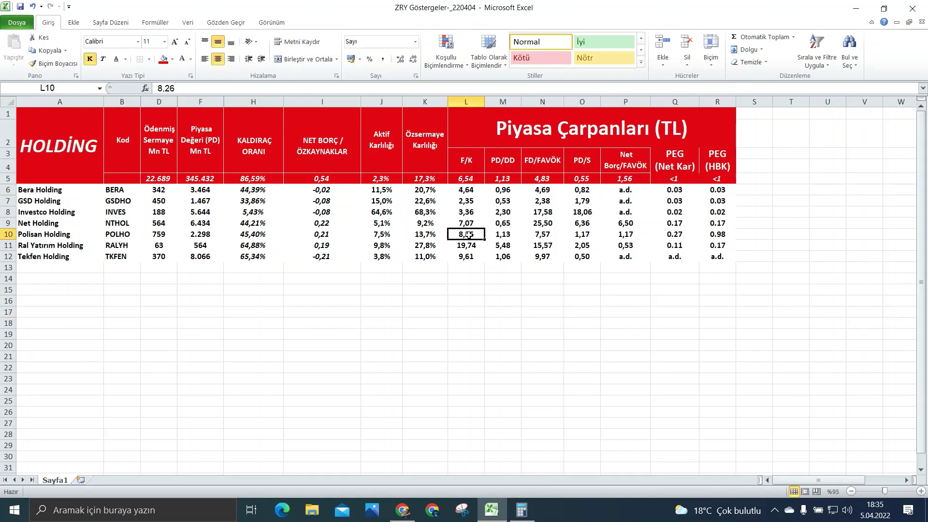
pyautogui.moveTo(464, 237); pyautogui.dragTo(613, 235)
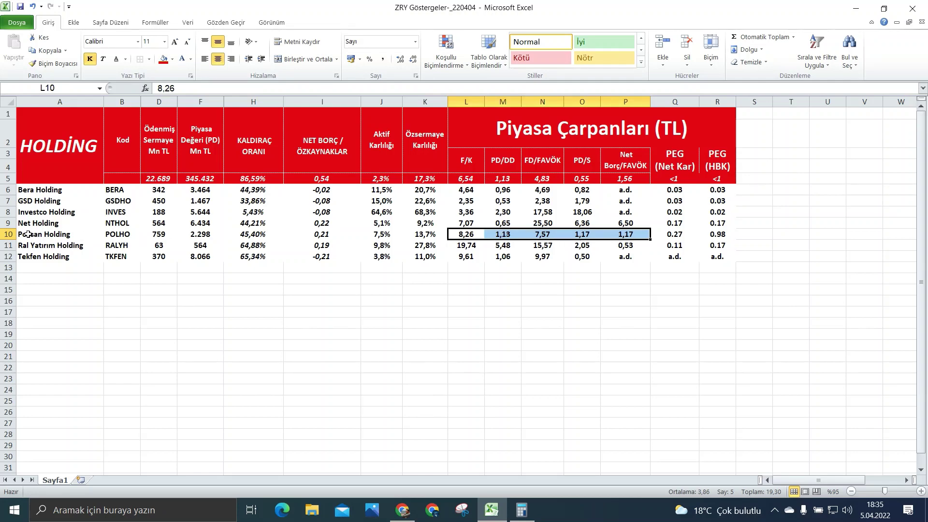
pyautogui.rightClick(10, 233)
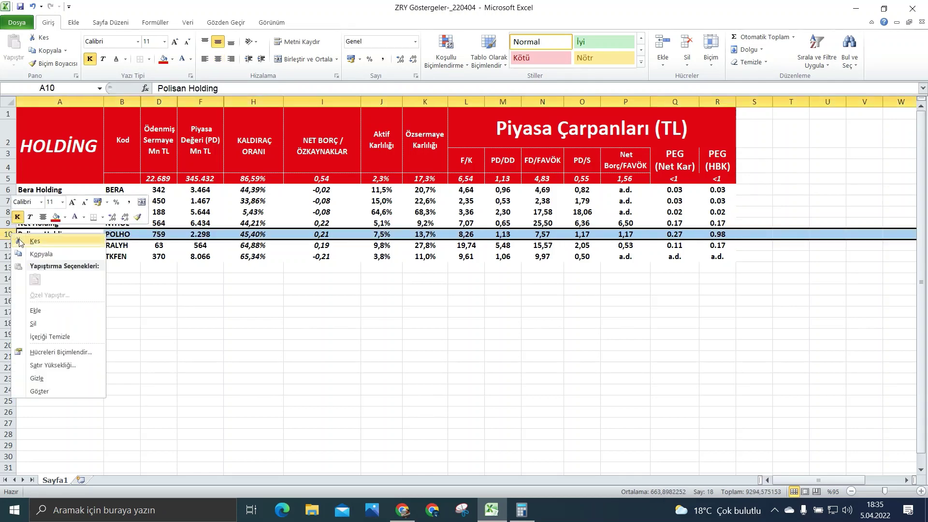
pyautogui.click(35, 323)
pyautogui.click(428, 309)
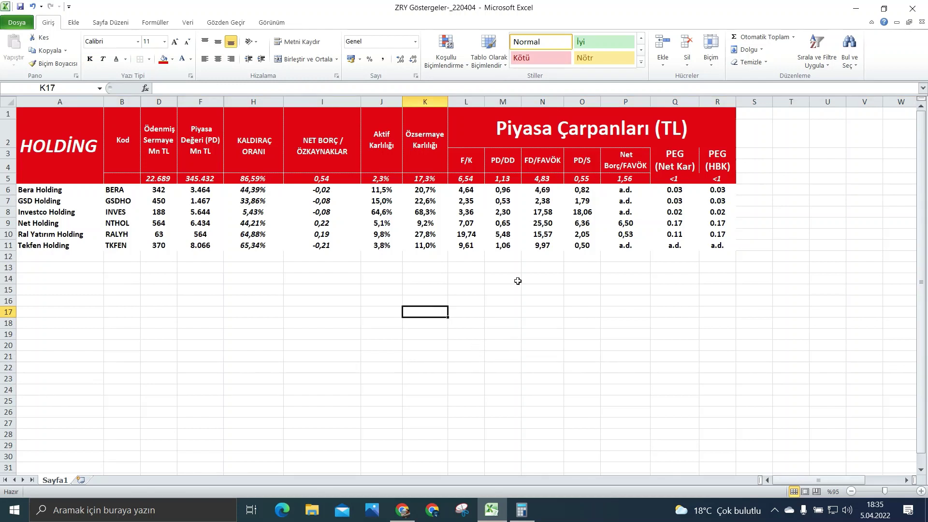
# - Compare Ral Yatırım Holding's multiples with the reference values in the table header and delete its entire row
pyautogui.moveTo(465, 235); pyautogui.dragTo(504, 236)
pyautogui.moveTo(600, 239); pyautogui.dragTo(613, 237)
pyautogui.click(592, 234)
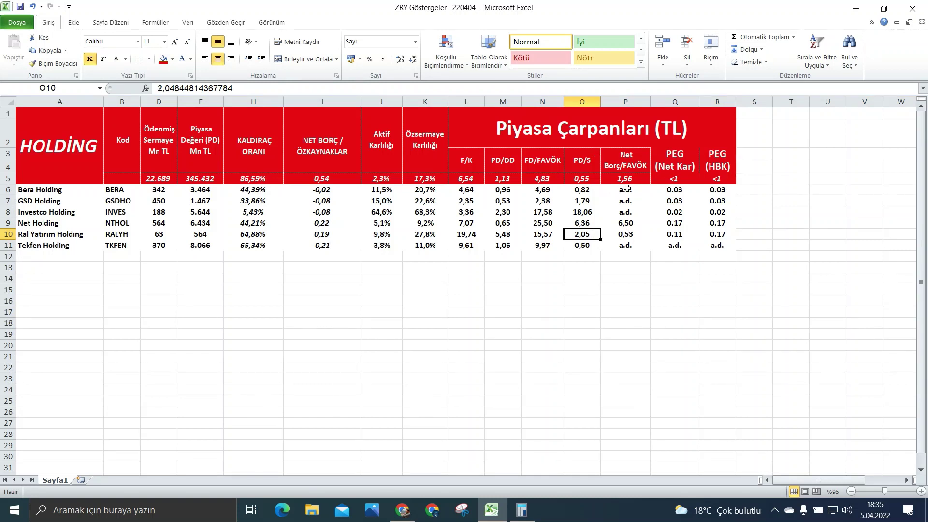
pyautogui.moveTo(464, 164); pyautogui.dragTo(573, 177)
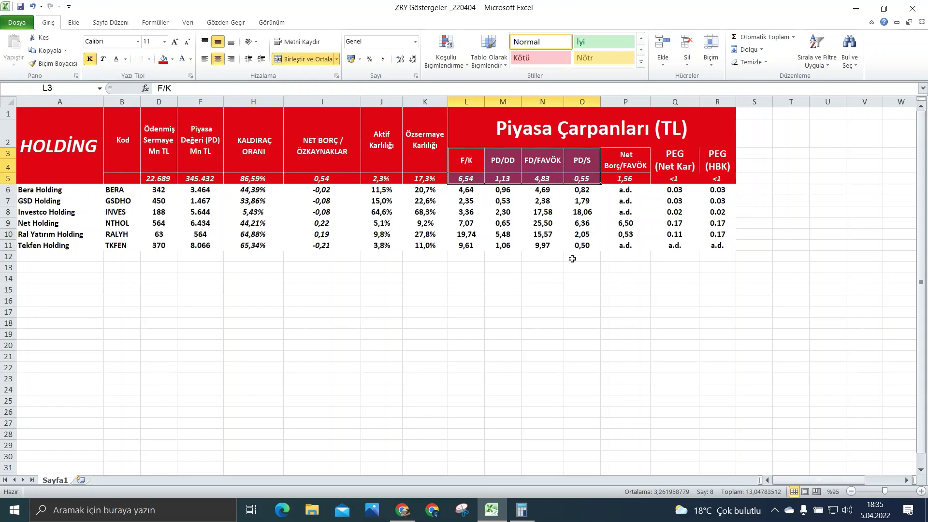
pyautogui.click(570, 277)
pyautogui.click(8, 234)
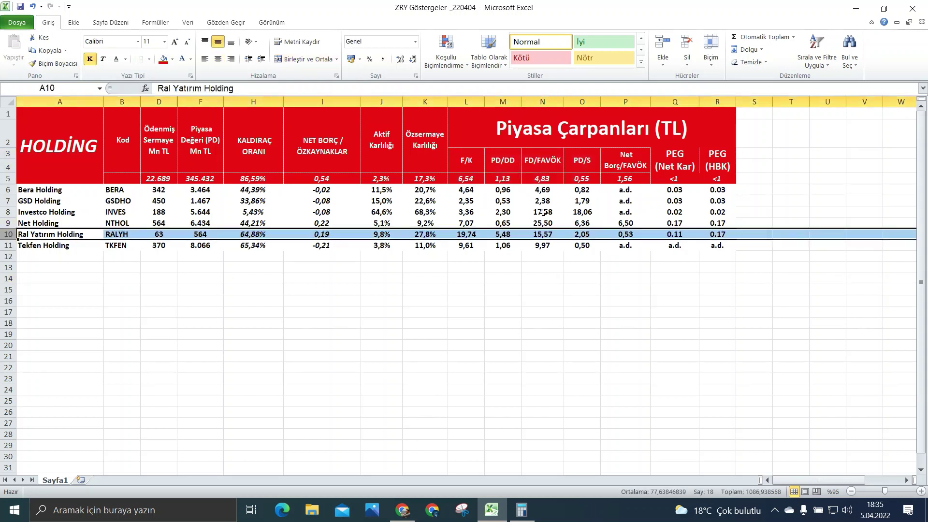
pyautogui.rightClick(18, 234)
pyautogui.click(73, 327)
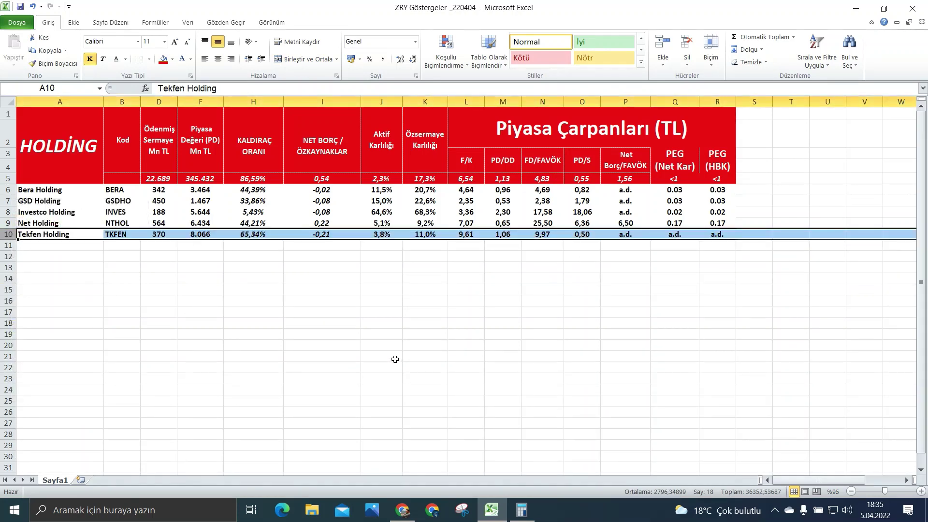
pyautogui.click(394, 360)
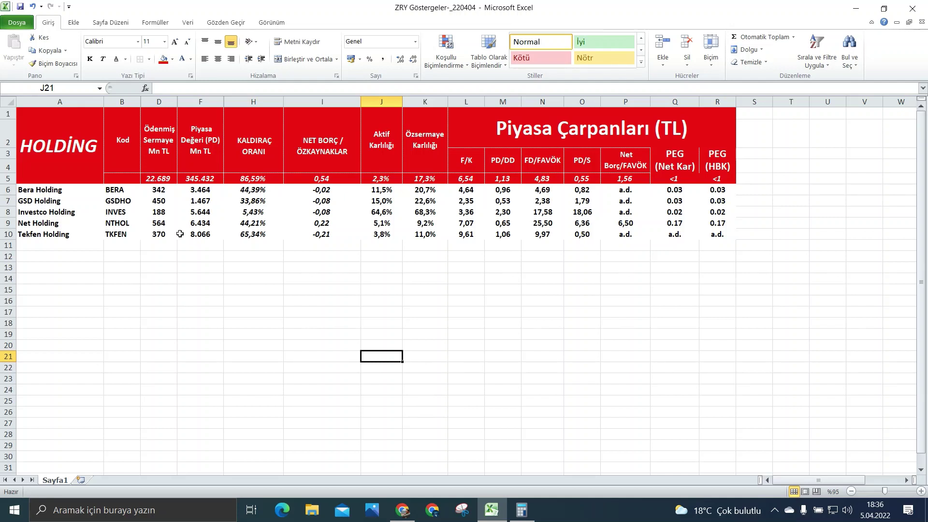
# - Check the FD/FAVÖK and PD/S values of Investco Holding and Net Holding and delete both rows together
pyautogui.click(541, 215)
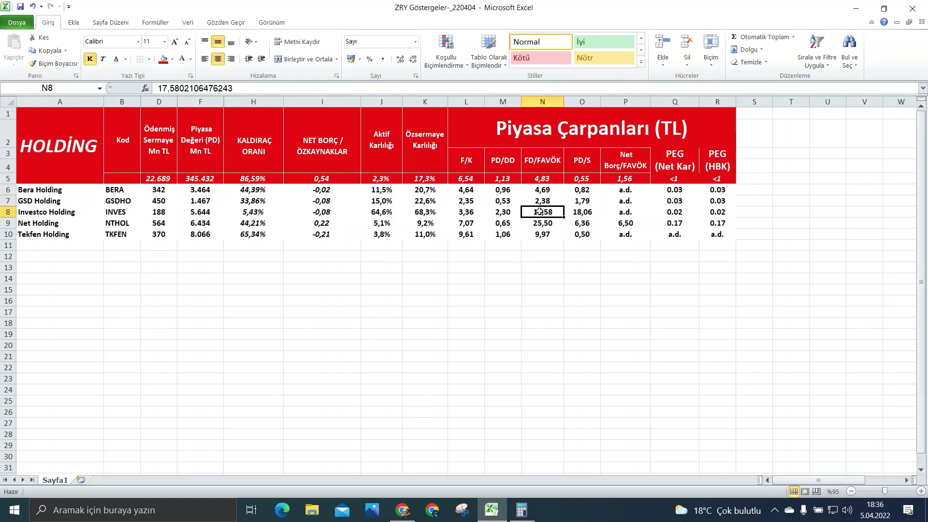
pyautogui.click(590, 216)
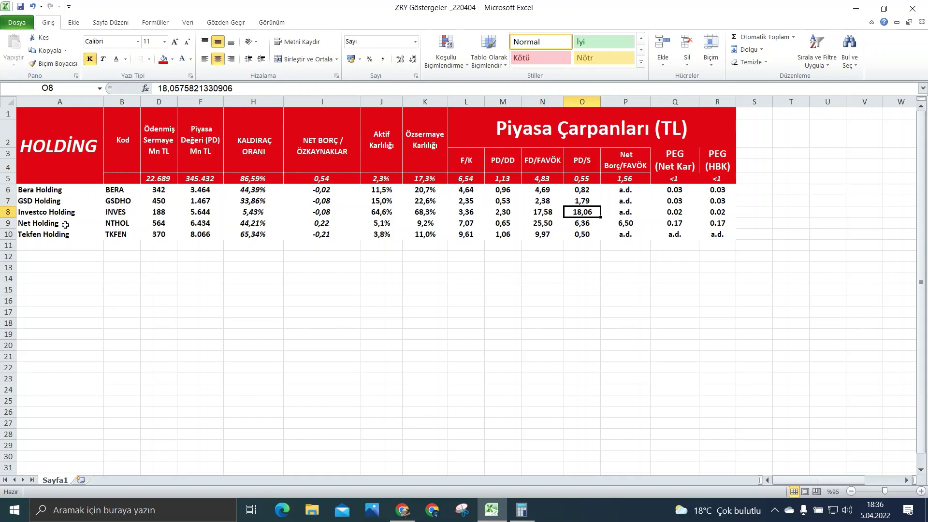
pyautogui.click(547, 225)
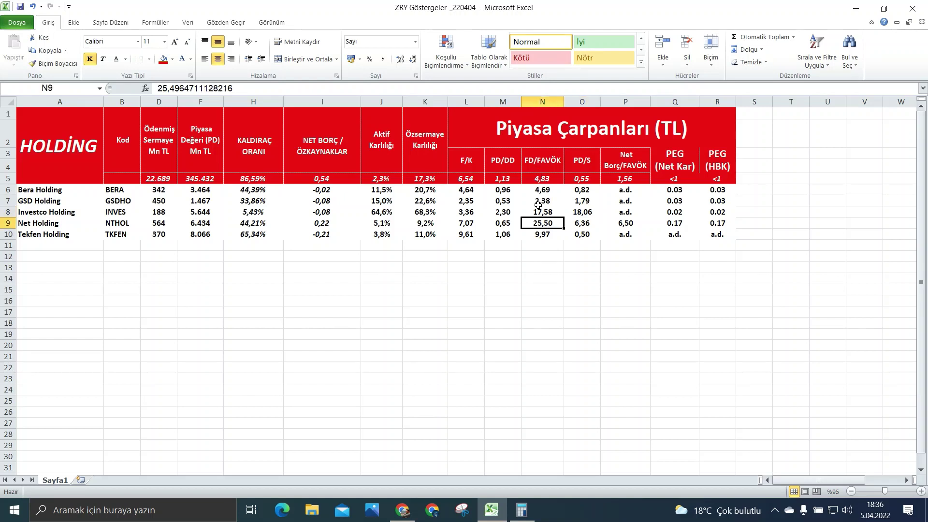
pyautogui.click(587, 222)
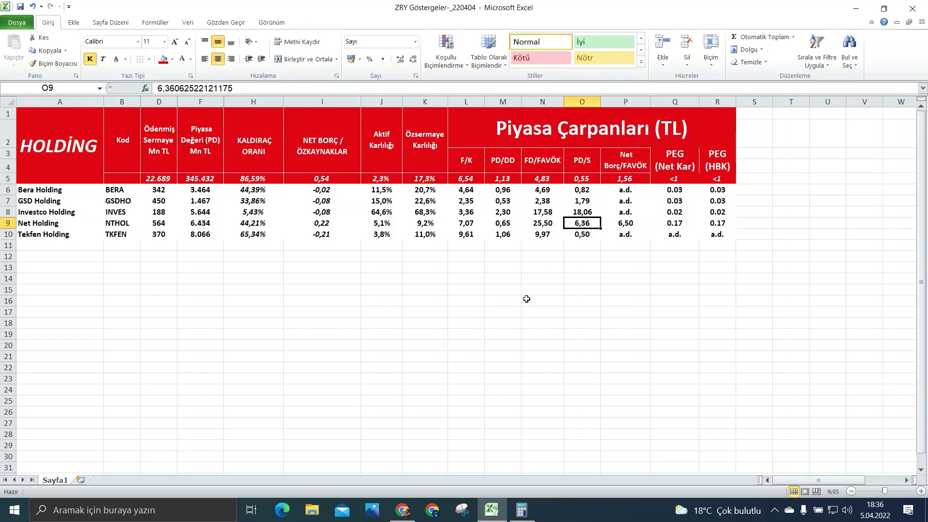
pyautogui.moveTo(5, 212); pyautogui.dragTo(6, 223)
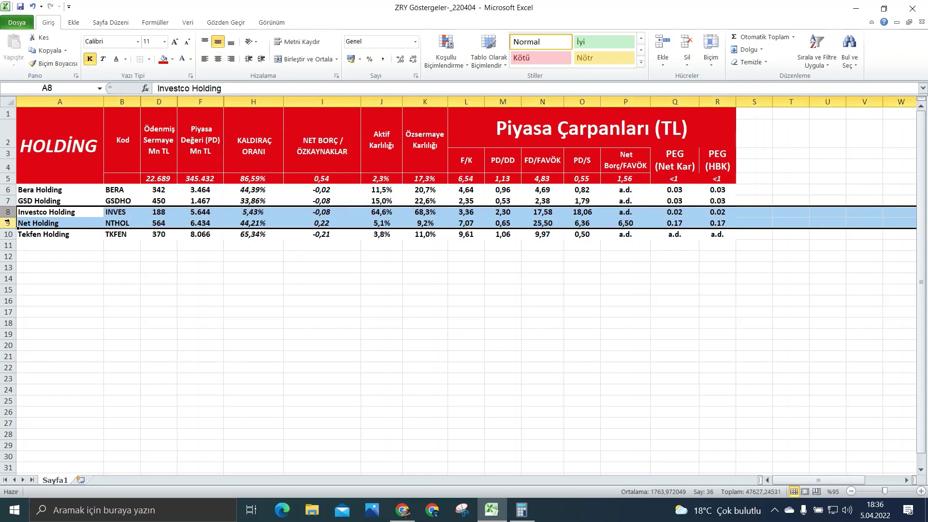
pyautogui.rightClick(8, 223)
pyautogui.click(76, 311)
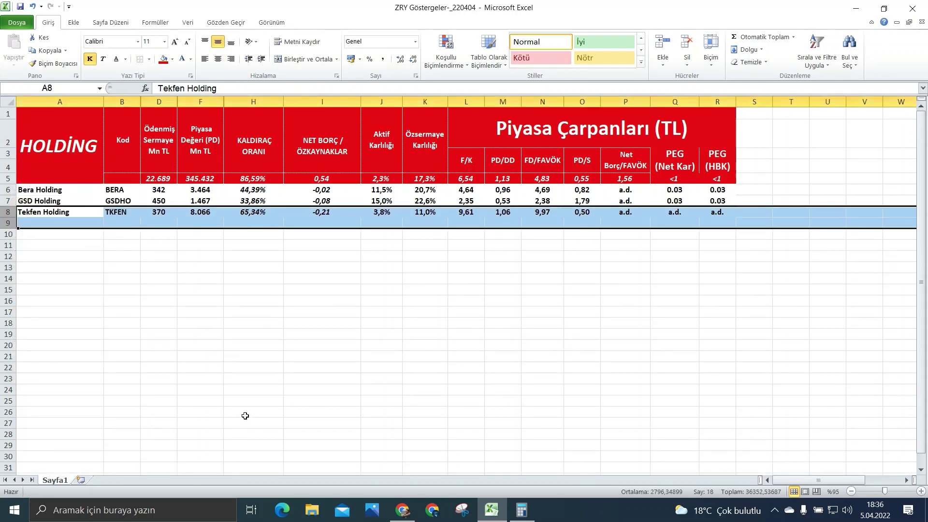
# - Delete the entire row of Tekfen Holding, whose PEG (Net Kar) and PEG (HBK) entries are both a.d
pyautogui.click(131, 209)
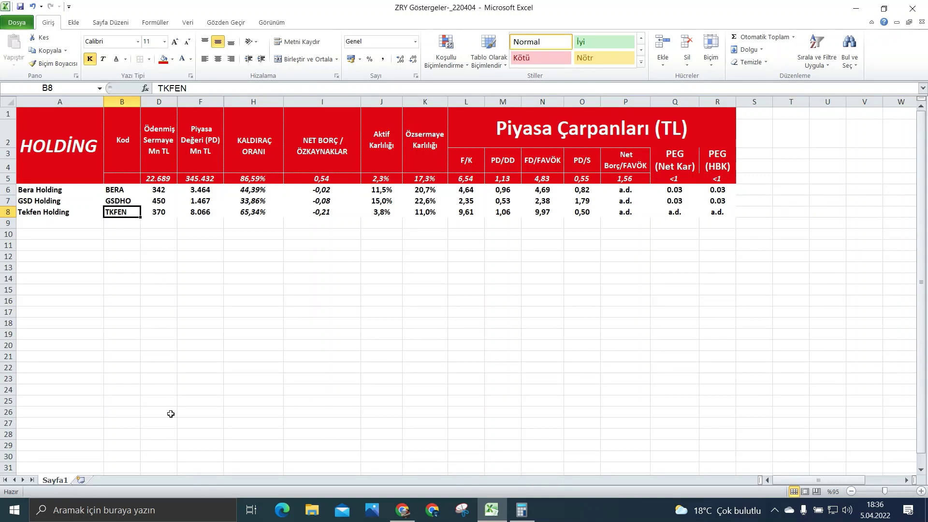
pyautogui.moveTo(669, 212); pyautogui.dragTo(716, 213)
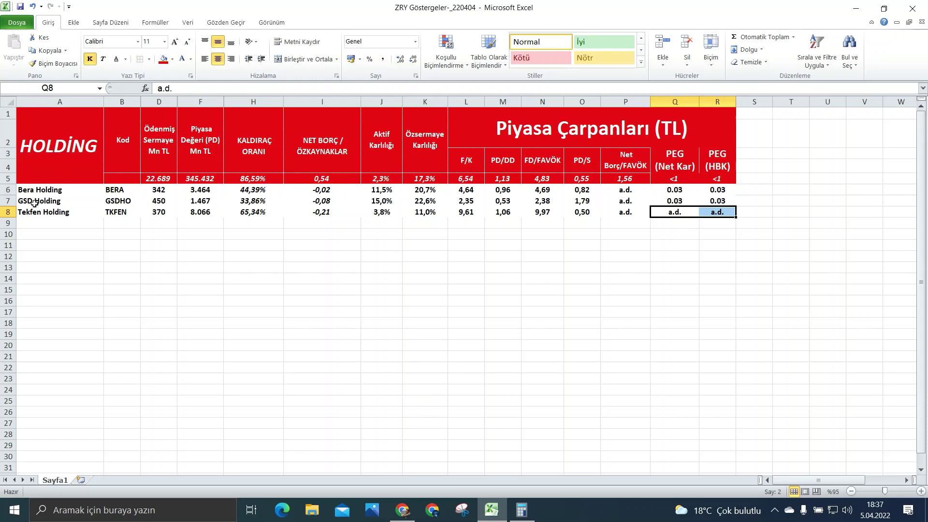
pyautogui.rightClick(8, 211)
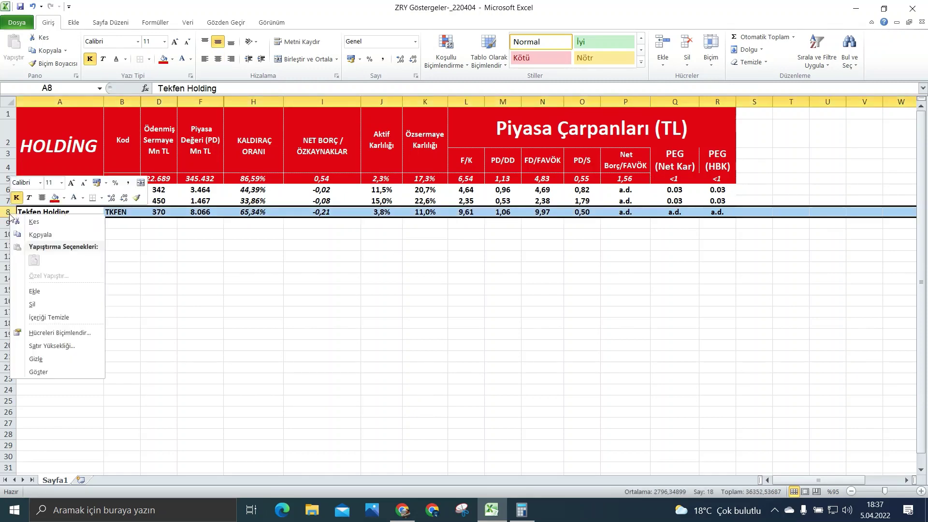
pyautogui.click(68, 308)
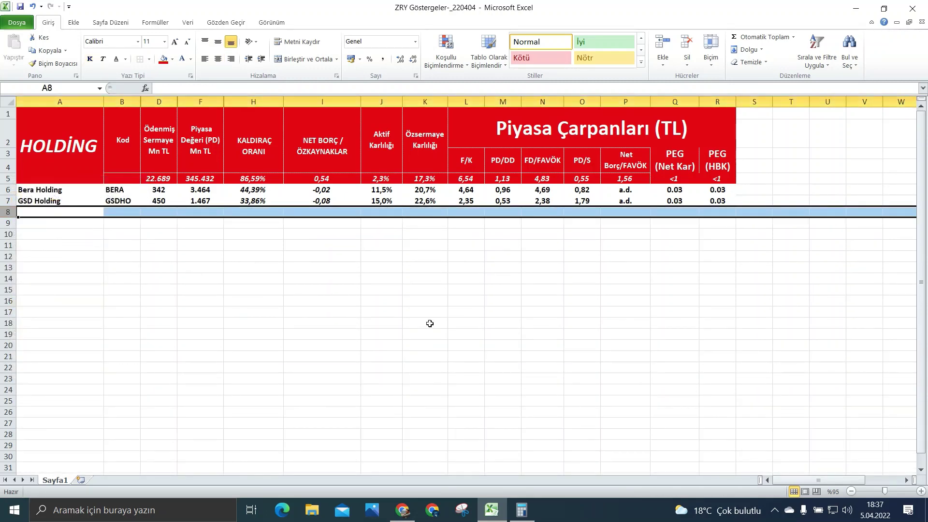
pyautogui.click(429, 323)
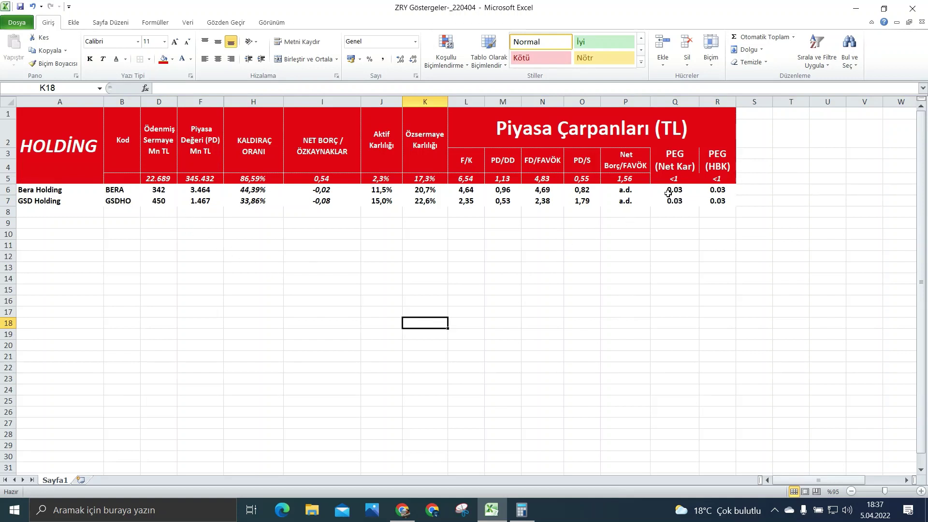
# - Review the PEG, profitability, leverage, F/K and PD/DD values of the remaining Bera Holding and GSD Holding
pyautogui.moveTo(670, 191); pyautogui.dragTo(717, 207)
pyautogui.click(718, 208)
pyautogui.click(708, 245)
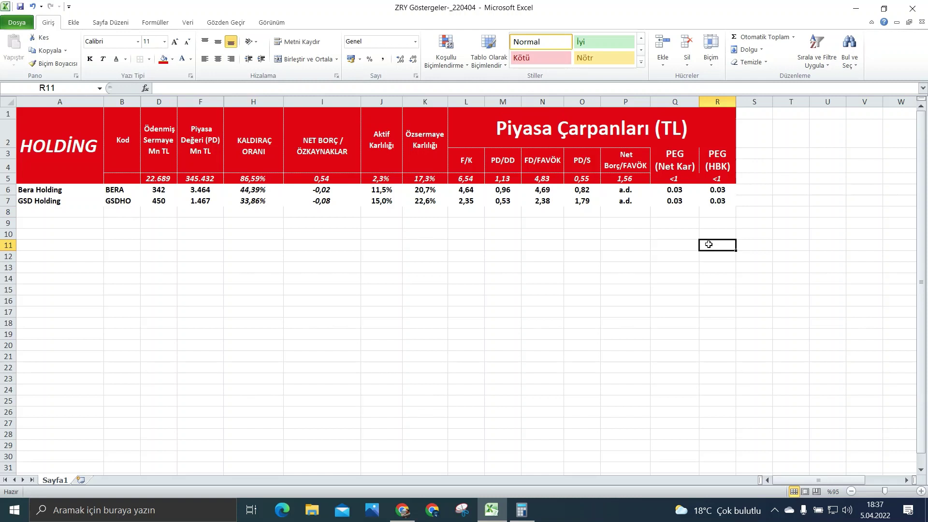
pyautogui.click(397, 191)
pyautogui.moveTo(396, 191); pyautogui.dragTo(415, 201)
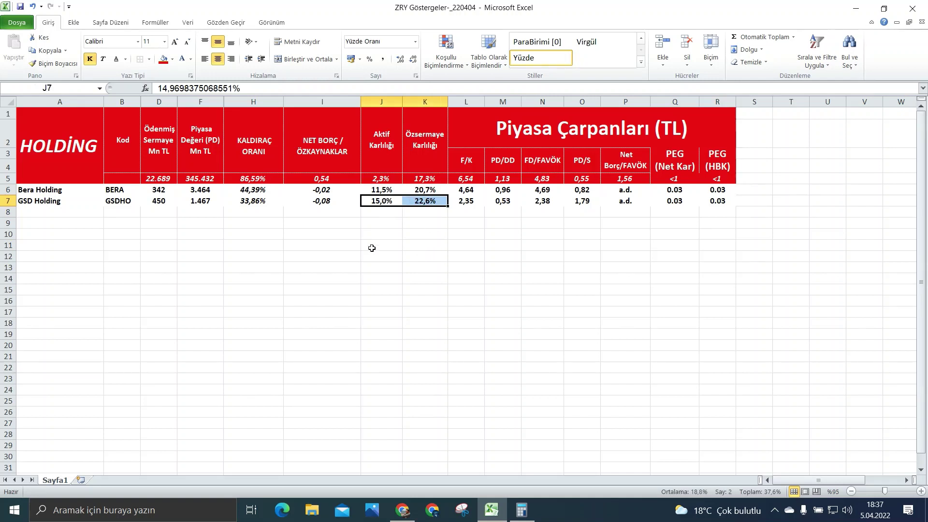
pyautogui.moveTo(246, 189); pyautogui.dragTo(247, 201)
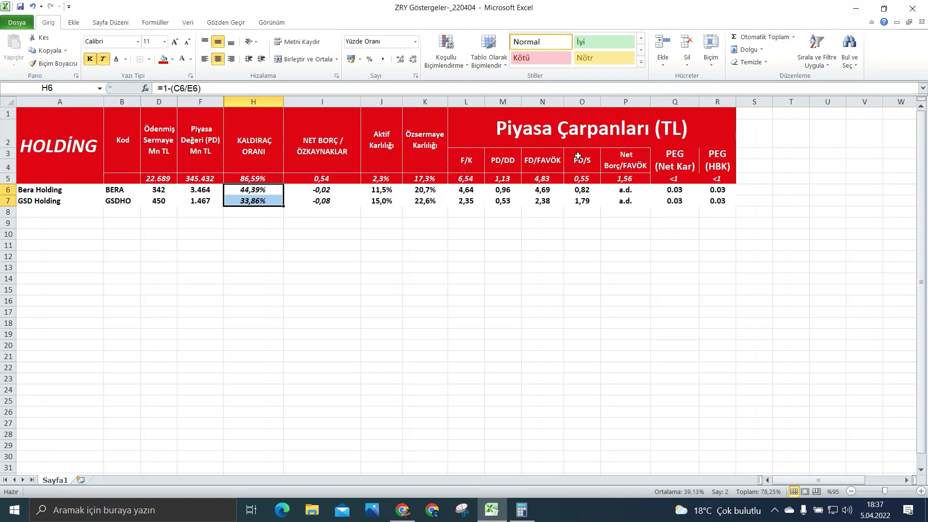
pyautogui.click(462, 202)
pyautogui.click(504, 203)
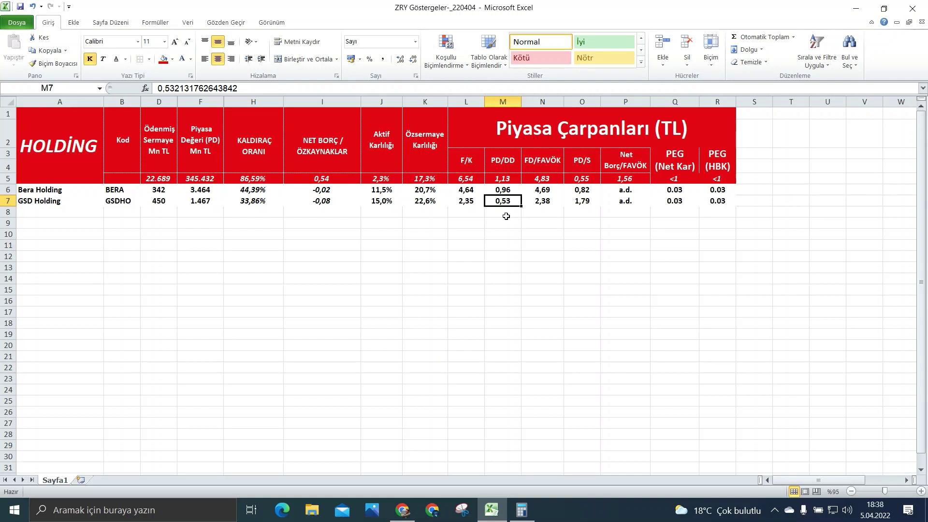
# - Switch to Chrome, close the Apowersoft page and examine the Çarpanlar table on BERA's Halk Yatırım score card
pyautogui.click(402, 509)
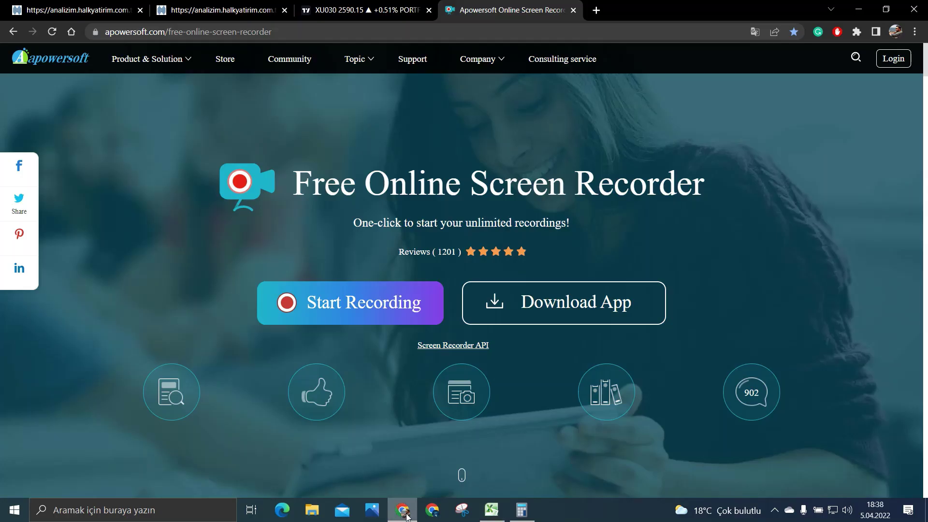
pyautogui.click(573, 10)
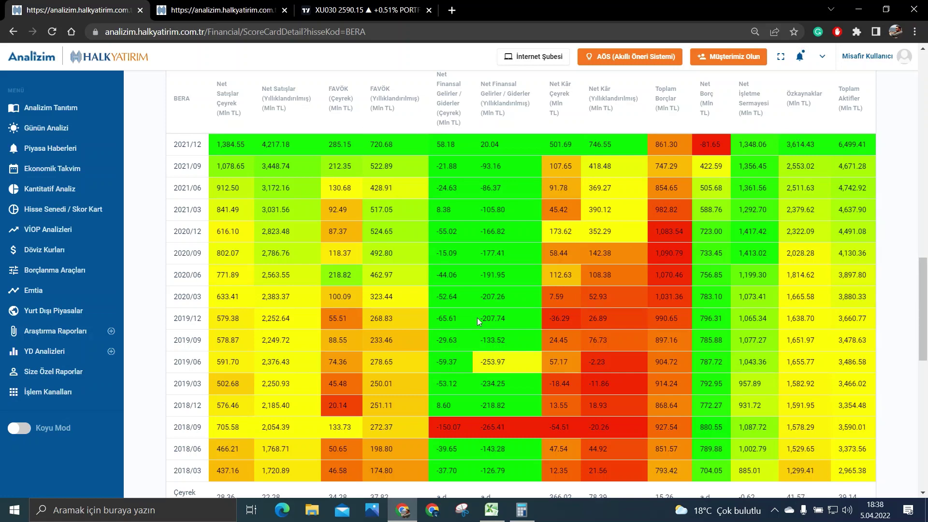
pyautogui.scroll(1, 477, 321)
pyautogui.click(356, 101)
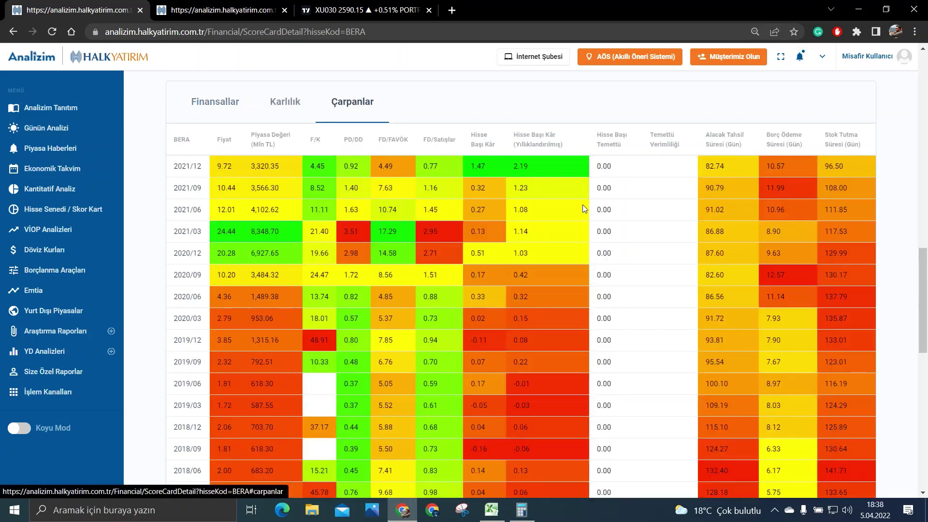
pyautogui.scroll(-1, 620, 203)
pyautogui.scroll(1, 579, 188)
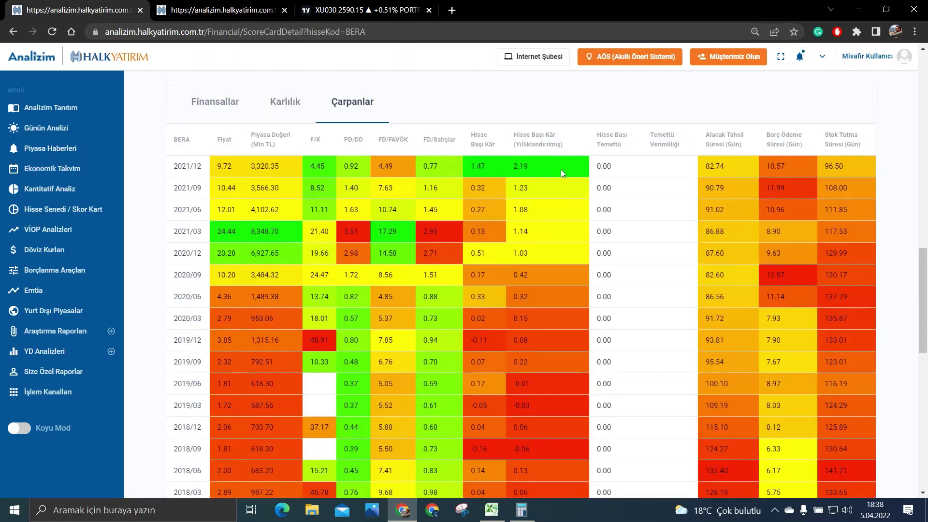
# - Review BERA's Çarpanlar table, switch to GSDHO's score card and examine its Finansallar table, including the Net Borç column, back to 2018/03
pyautogui.scroll(-1, 574, 165)
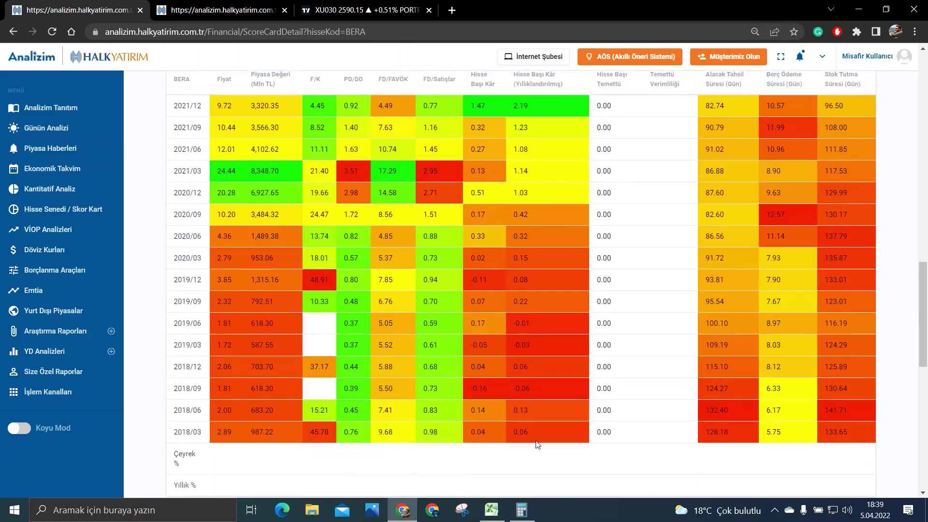
pyautogui.scroll(1, 523, 433)
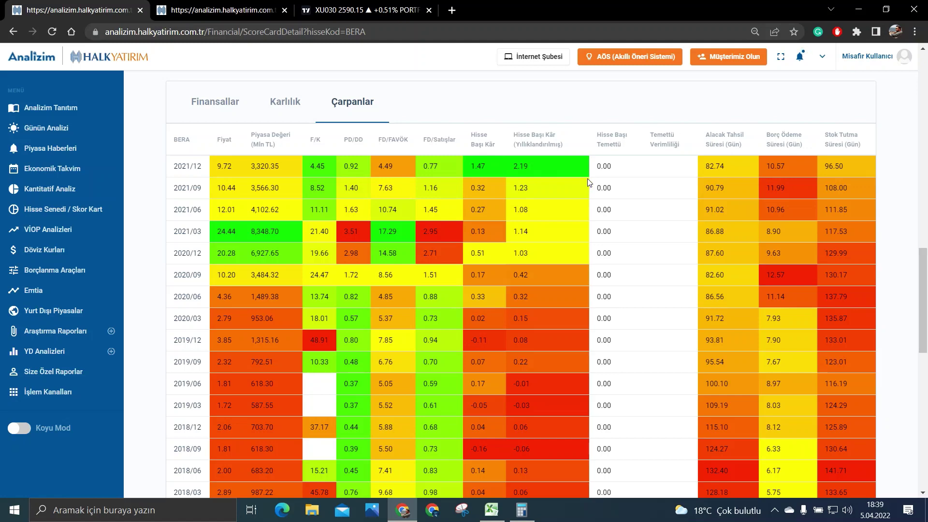
pyautogui.click(223, 4)
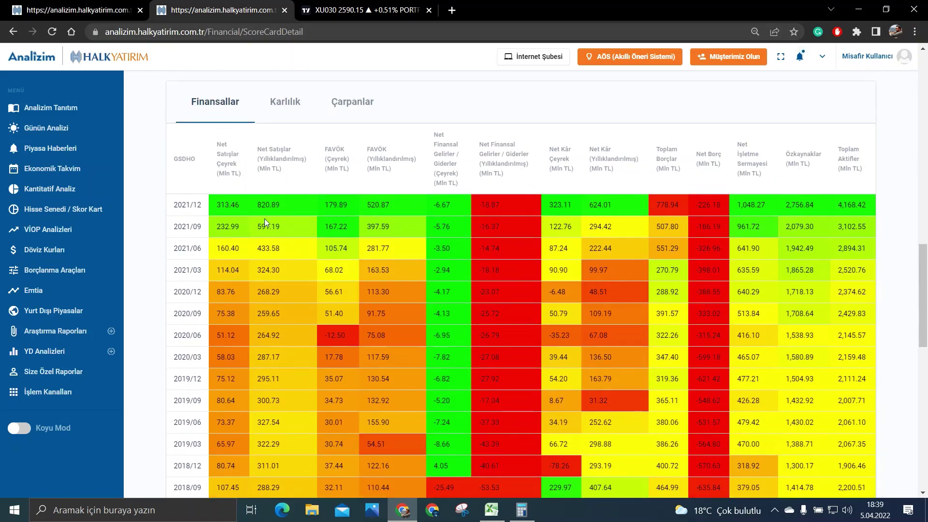
pyautogui.scroll(-1, 265, 221)
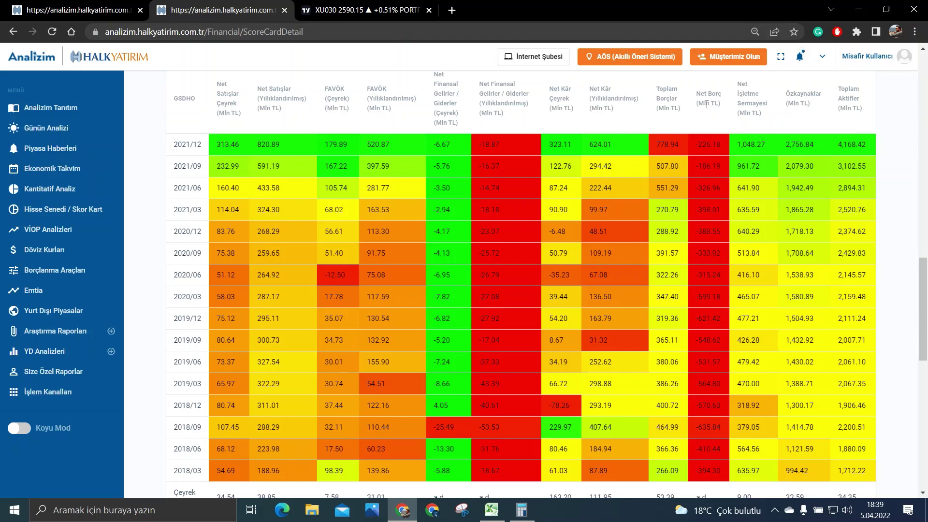
pyautogui.moveTo(723, 478); pyautogui.dragTo(731, 291)
pyautogui.click(735, 185)
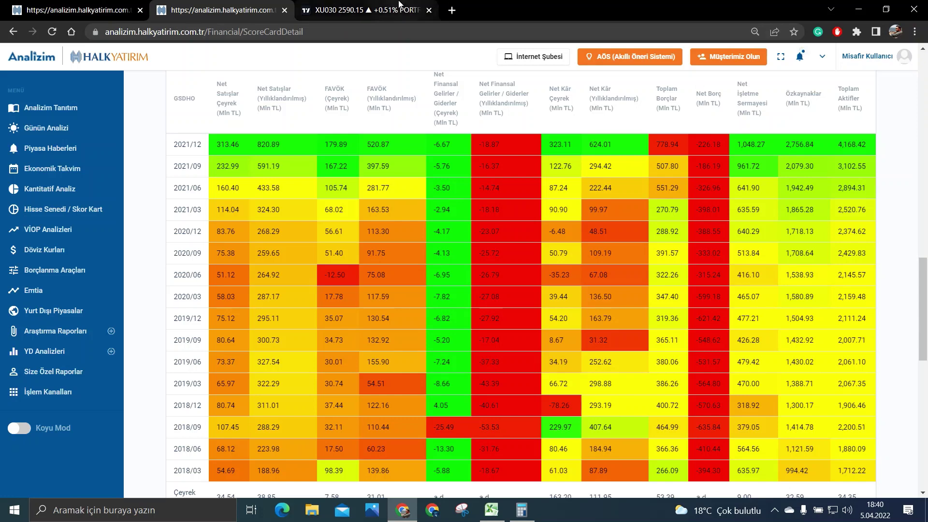
# - Switch to the TradingView chart and replace XU030 with the BERA symbol
pyautogui.click(366, 10)
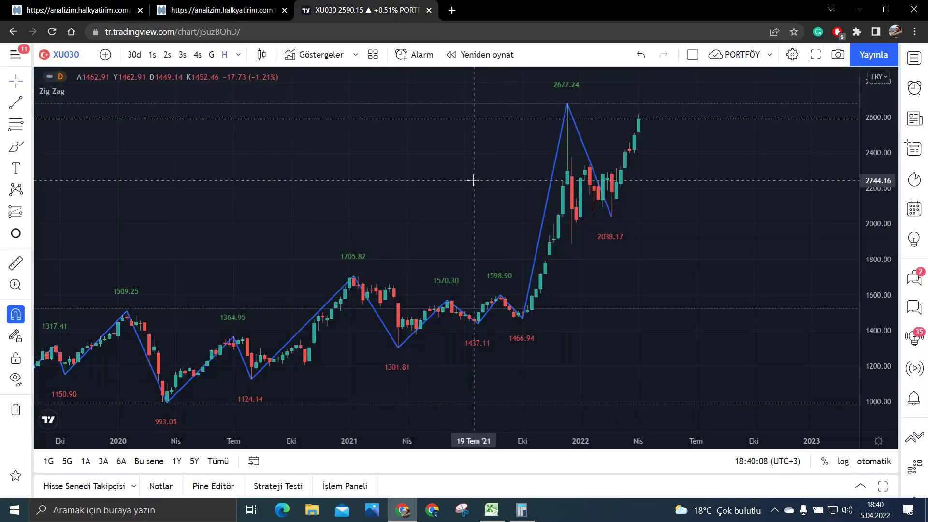
pyautogui.write('E')
pyautogui.write('BERJ')
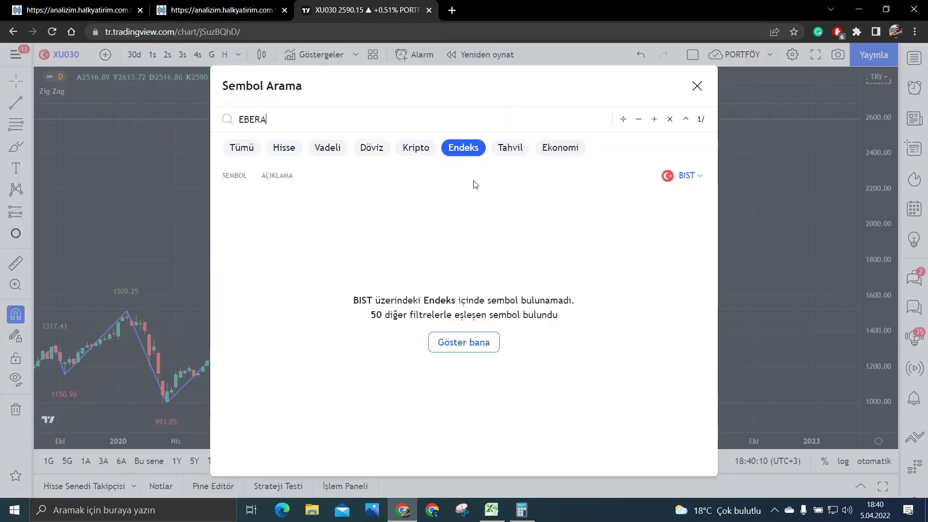
pyautogui.press('BackSpace')
pyautogui.press('BackSpace')
pyautogui.press('BackSpace')
pyautogui.press('BackSpace')
pyautogui.press('BackSpace')
pyautogui.write('BERA')
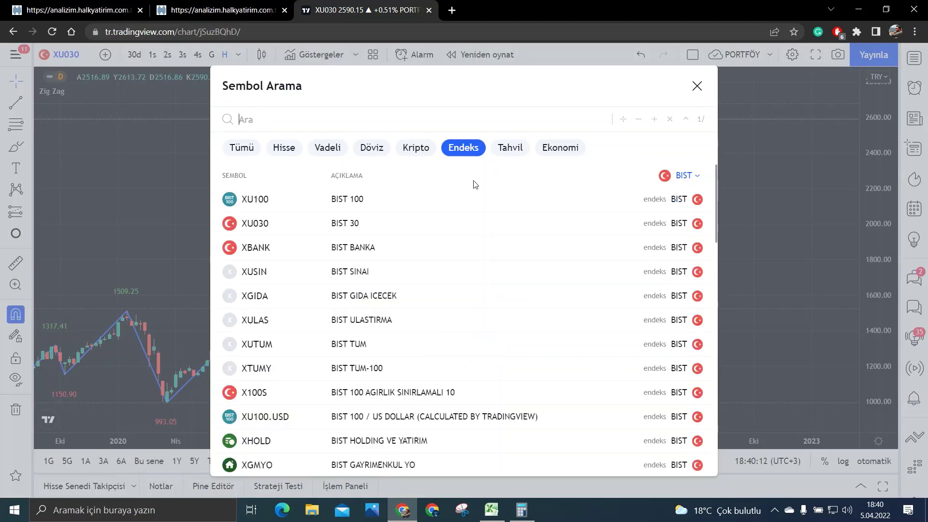
pyautogui.press('Return')
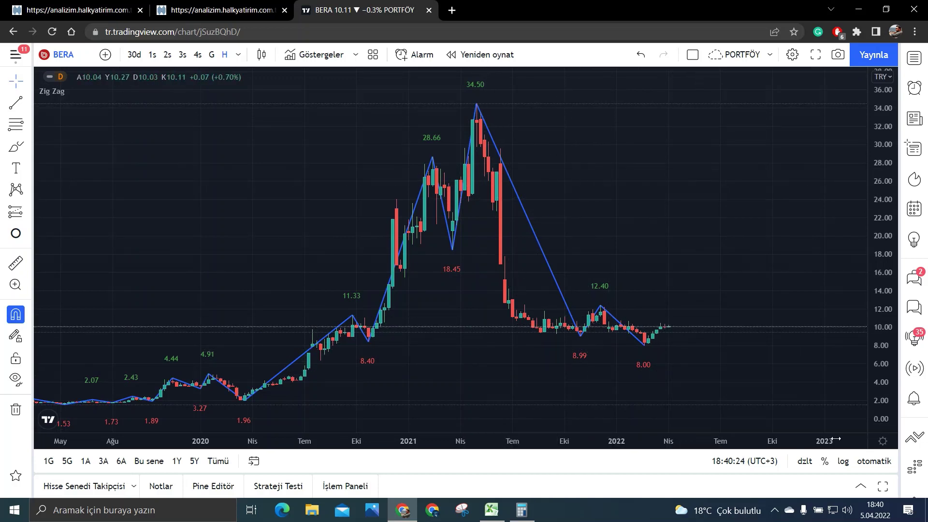
# - Draw a rectangle zone on the BERA chart between the 11.33 high and the 8.40 low of autumn 2020
pyautogui.scroll(-1, 764, 365)
pyautogui.scroll(1, 764, 365)
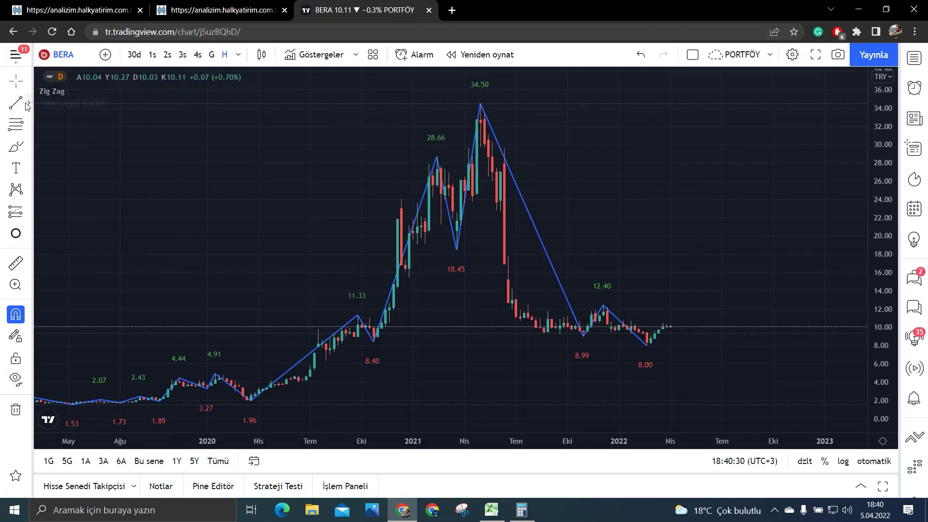
pyautogui.click(29, 146)
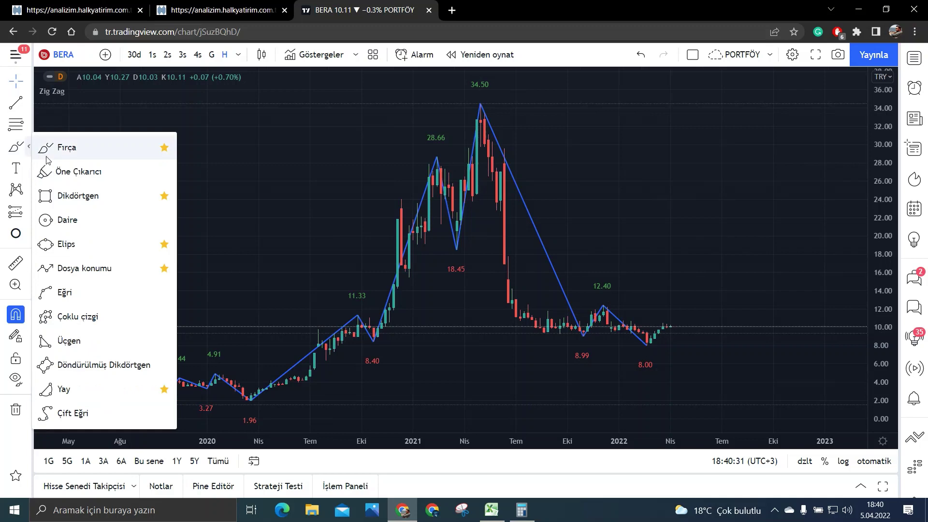
pyautogui.click(62, 192)
pyautogui.moveTo(357, 308); pyautogui.dragTo(369, 341)
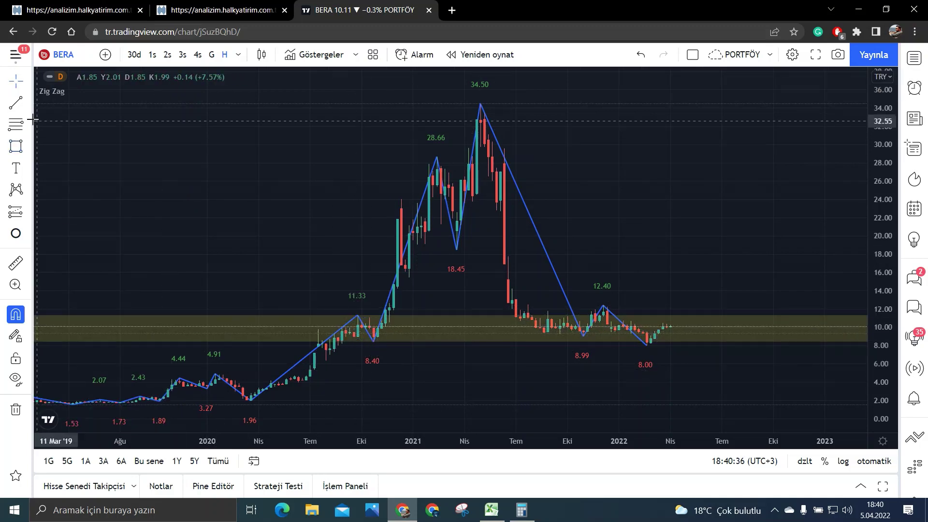
# - Add horizontal lines at 11.33 and 8.40 along the upper and lower edges of the BERA price zone
pyautogui.click(29, 102)
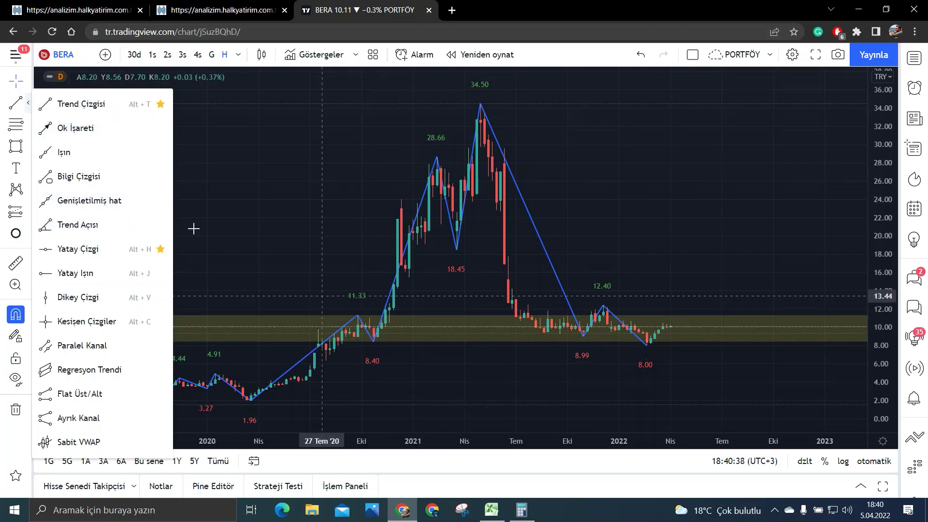
pyautogui.click(87, 247)
pyautogui.click(358, 315)
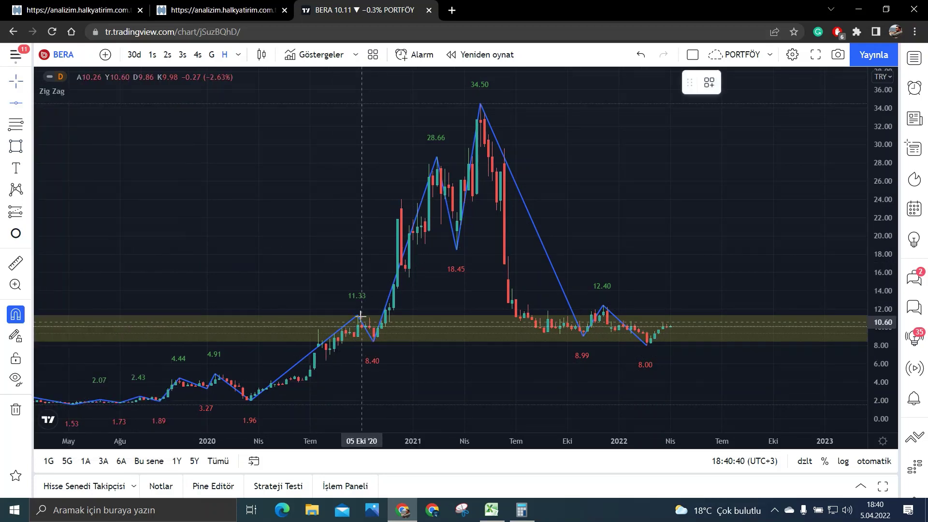
pyautogui.click(16, 104)
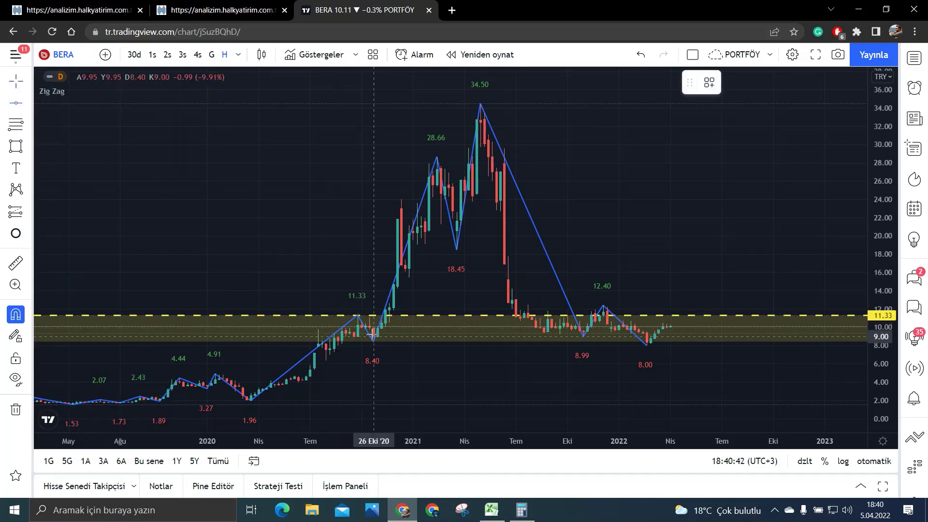
pyautogui.click(373, 341)
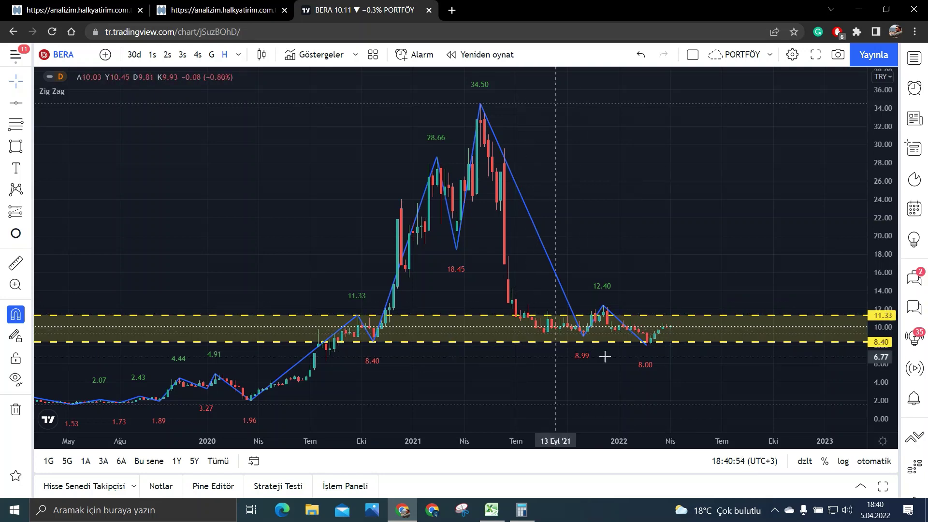
pyautogui.moveTo(627, 344); pyautogui.dragTo(627, 346)
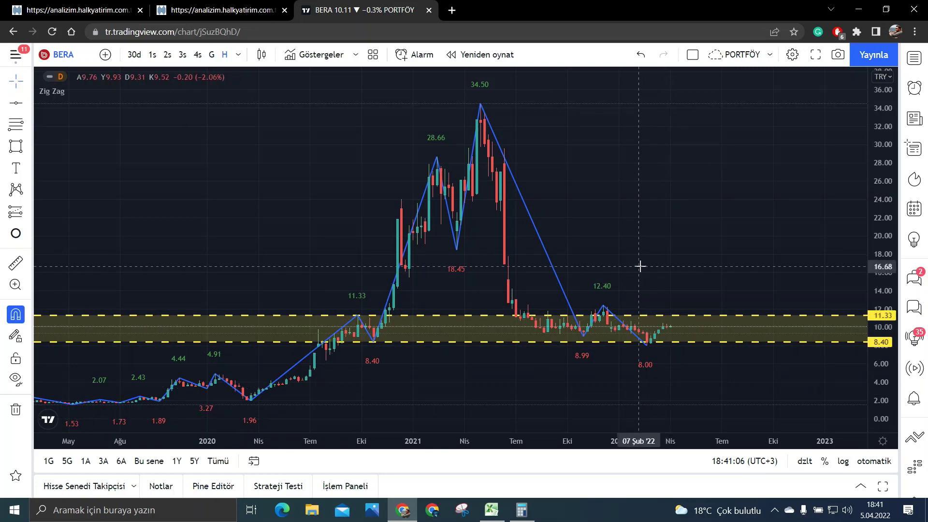
# - Load the GSDHO chart and add horizontal lines at the 2.80 peak and the 1.58 and 1.99 lows
pyautogui.write('GSDHO')
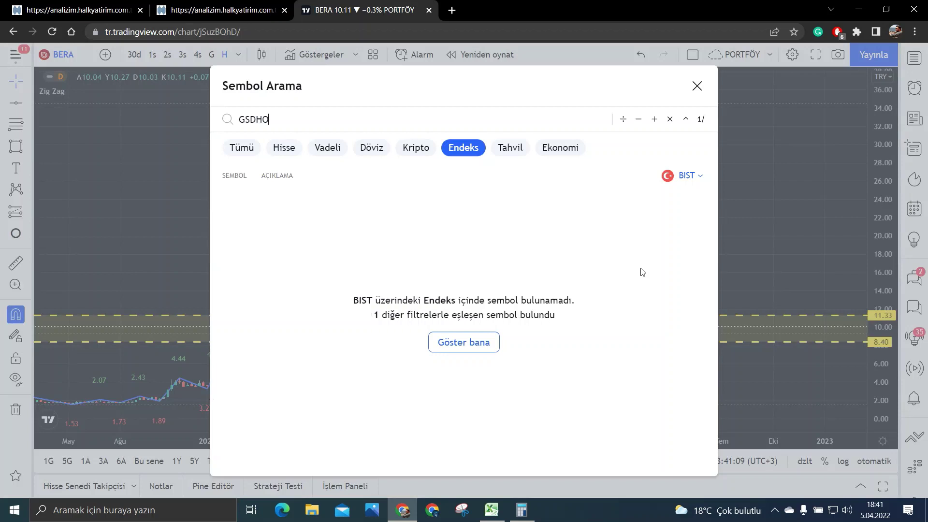
pyautogui.press('Return')
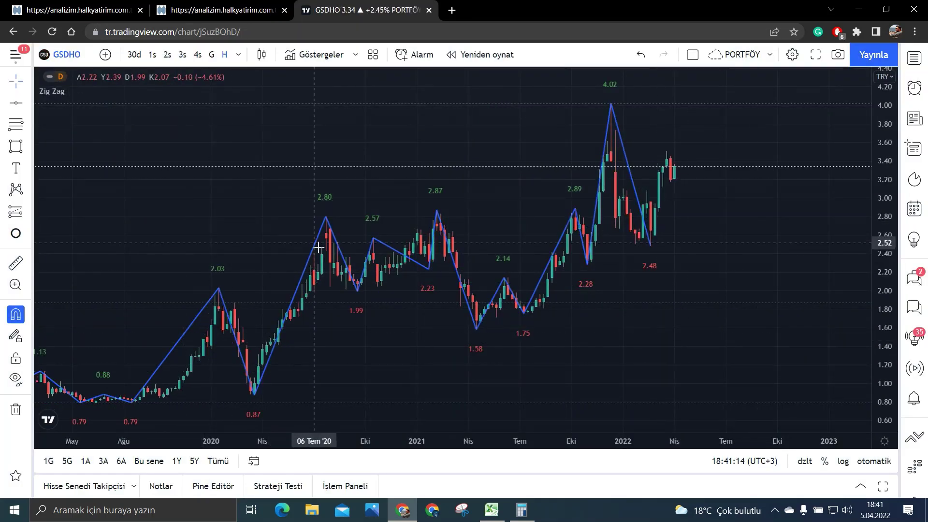
pyautogui.click(15, 103)
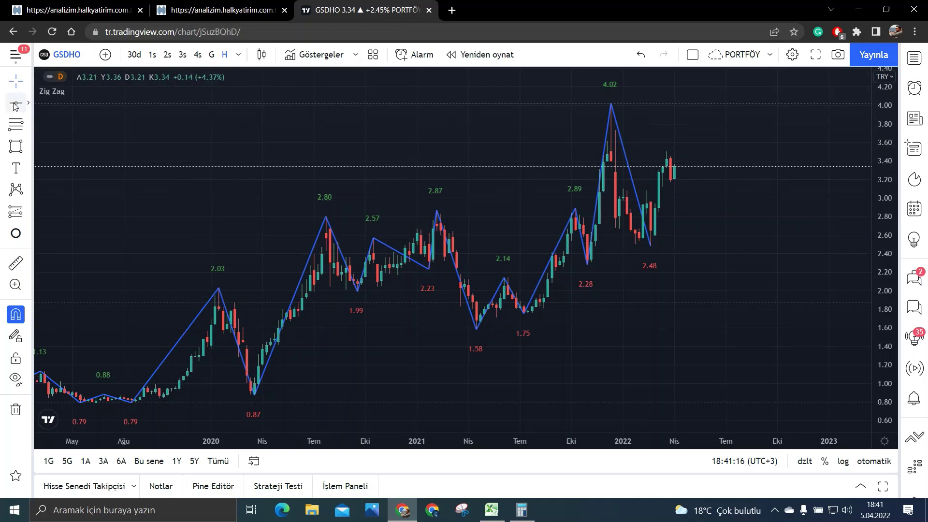
pyautogui.click(326, 217)
pyautogui.click(392, 174)
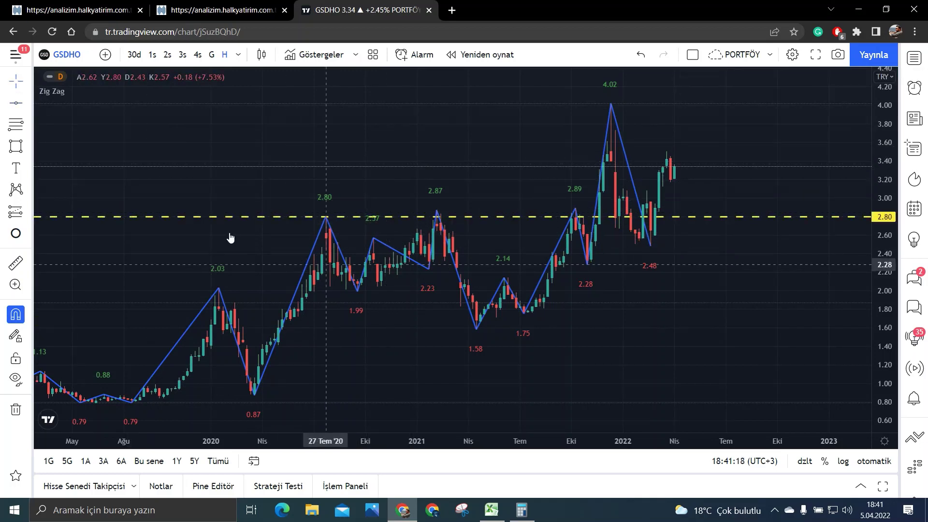
pyautogui.hotkey('alt', 'h')
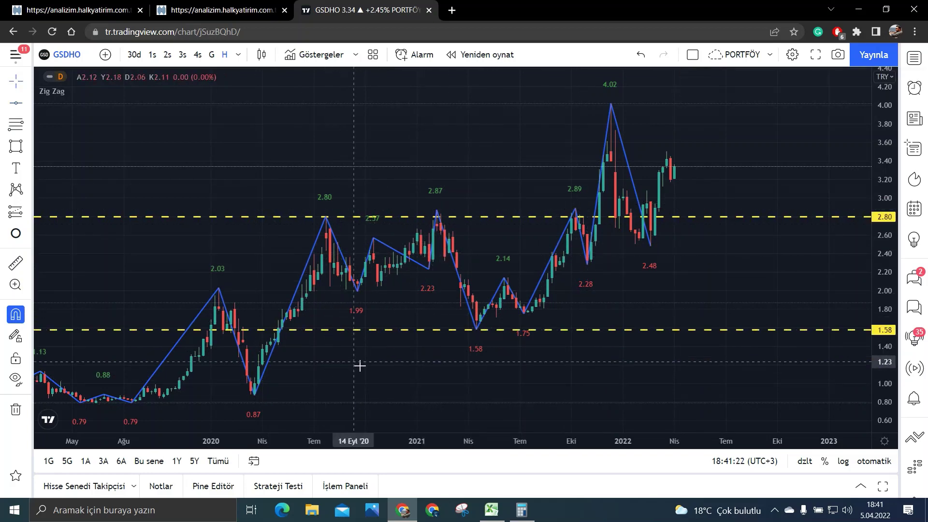
pyautogui.click(16, 104)
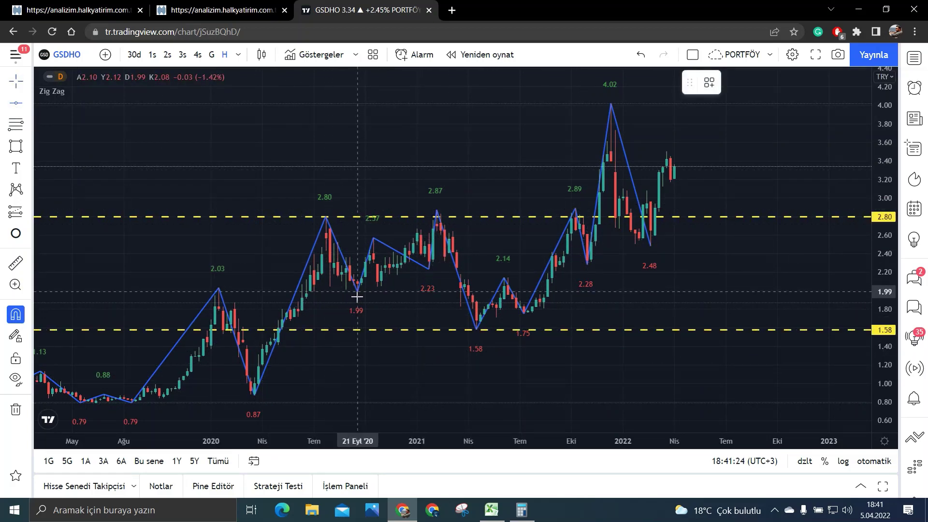
pyautogui.click(355, 301)
# - Draw a curve from the 2.80 peak of July 2020 to about 2.83 in February 2021, bending it down to the 1.99 low
pyautogui.scroll(-2, 287, 251)
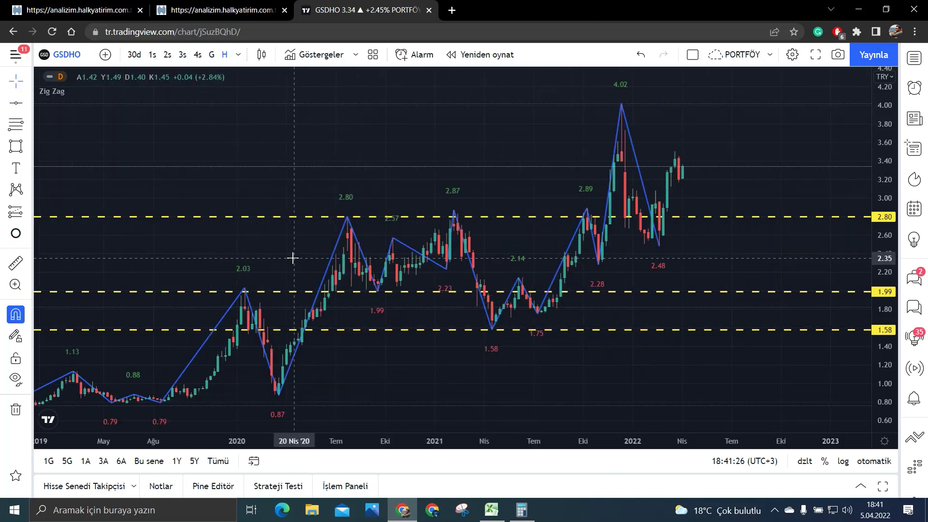
pyautogui.click(28, 146)
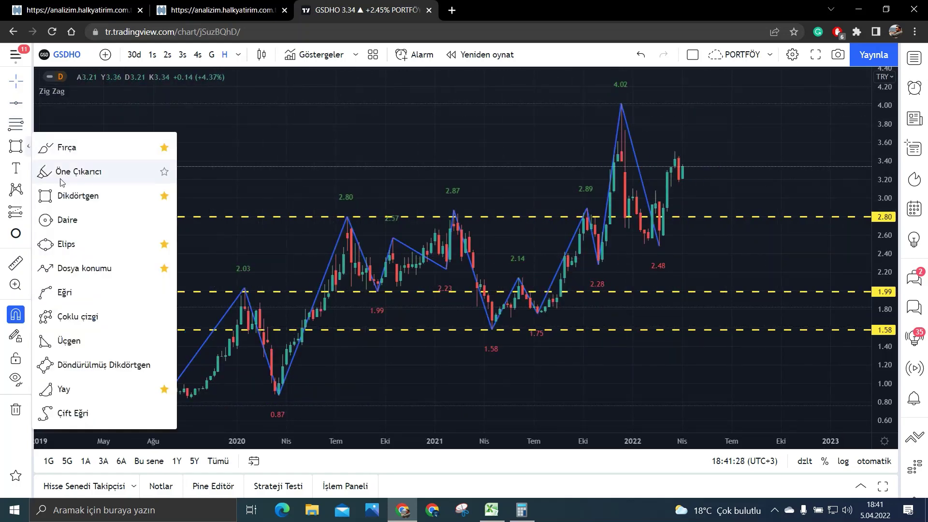
pyautogui.click(57, 293)
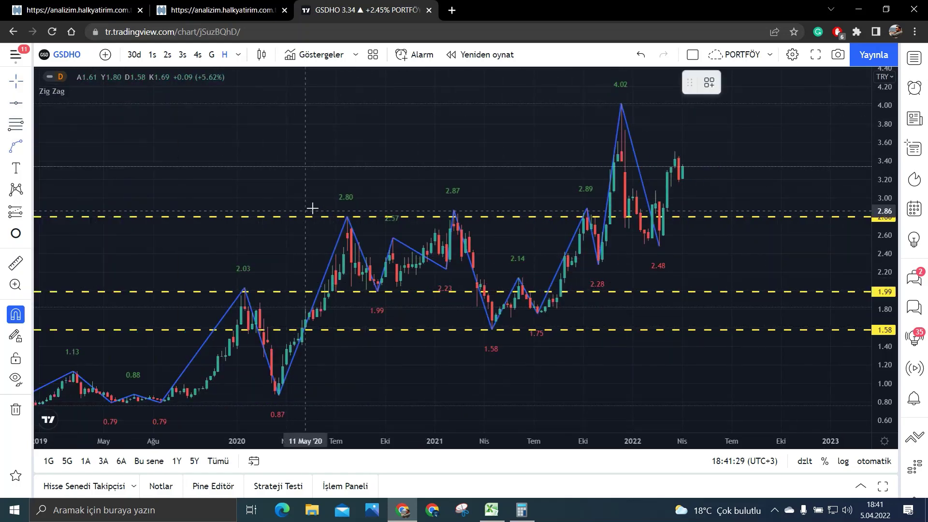
pyautogui.click(347, 216)
pyautogui.click(457, 213)
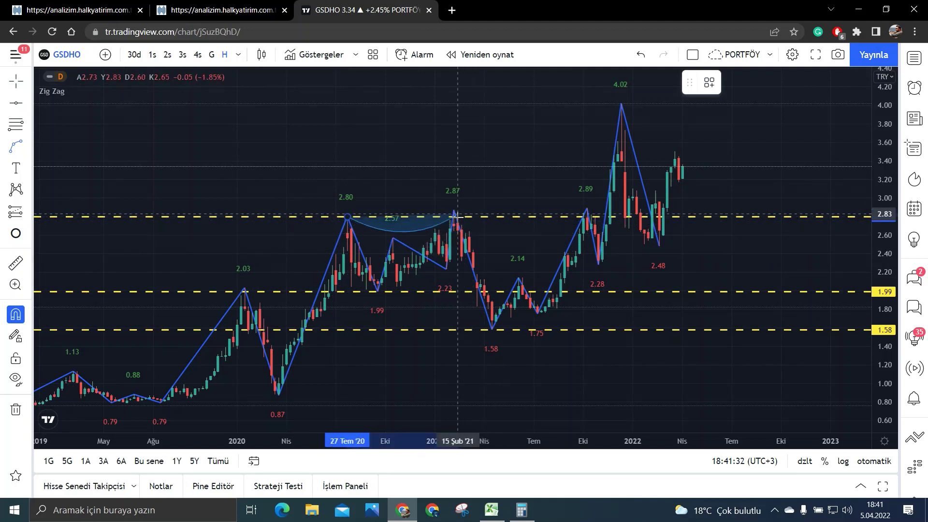
pyautogui.click(403, 233)
pyautogui.moveTo(403, 233); pyautogui.dragTo(378, 292)
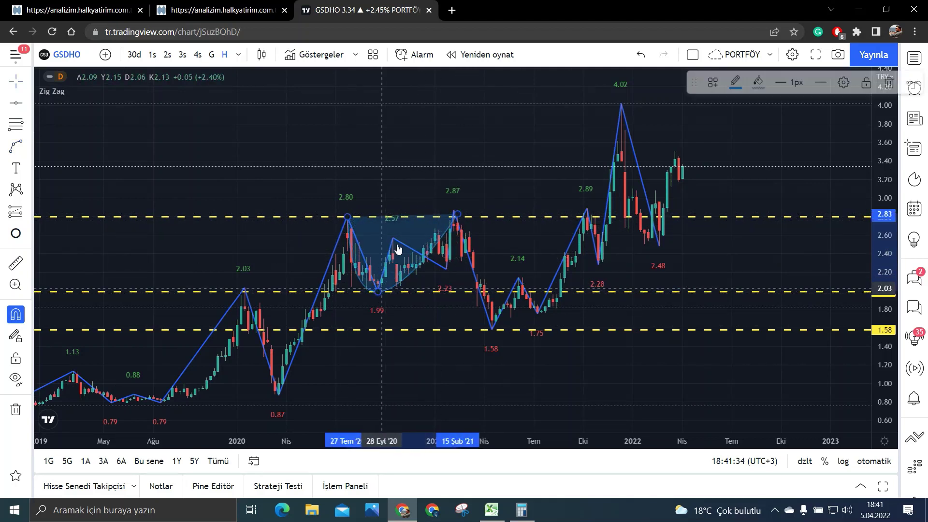
# - Draw a second curve from the February 2021 peak at about 2.83 to the October 2021 peak at about 2.79
pyautogui.click(57, 149)
pyautogui.click(16, 147)
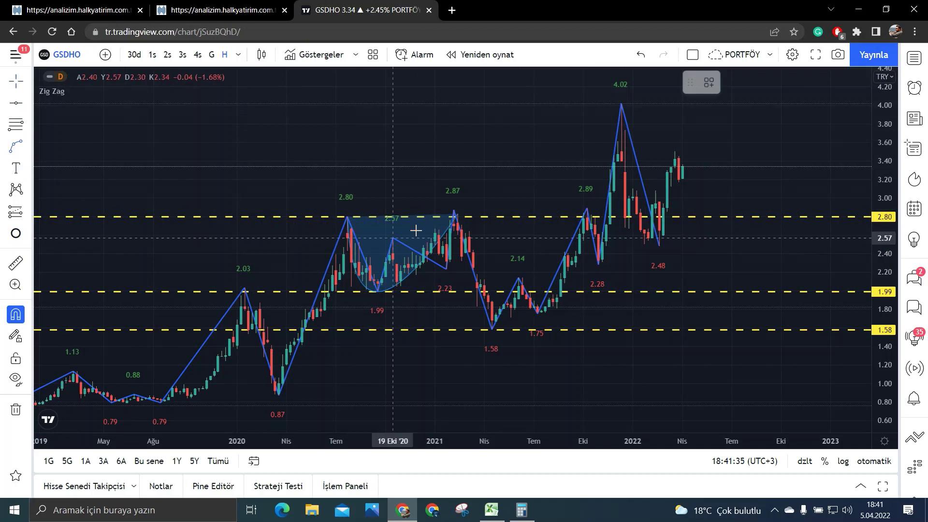
pyautogui.click(457, 213)
pyautogui.click(587, 214)
pyautogui.click(526, 235)
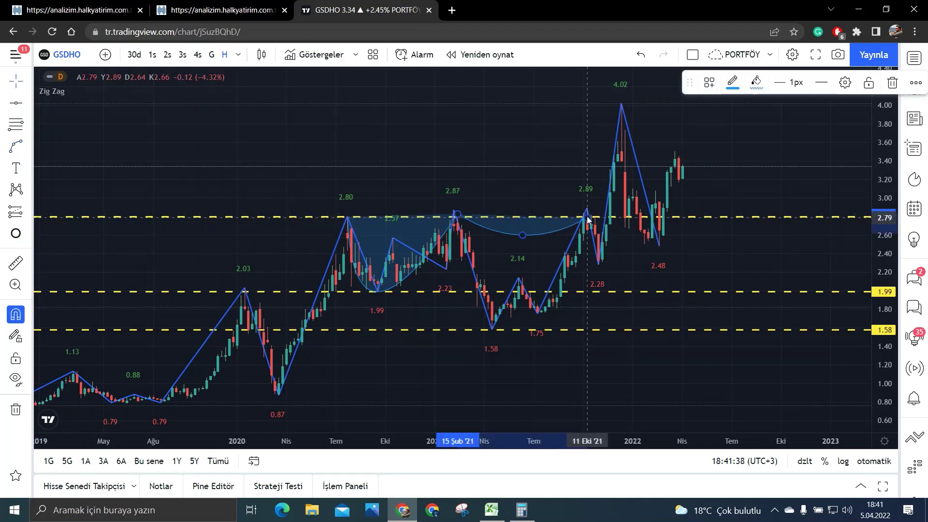